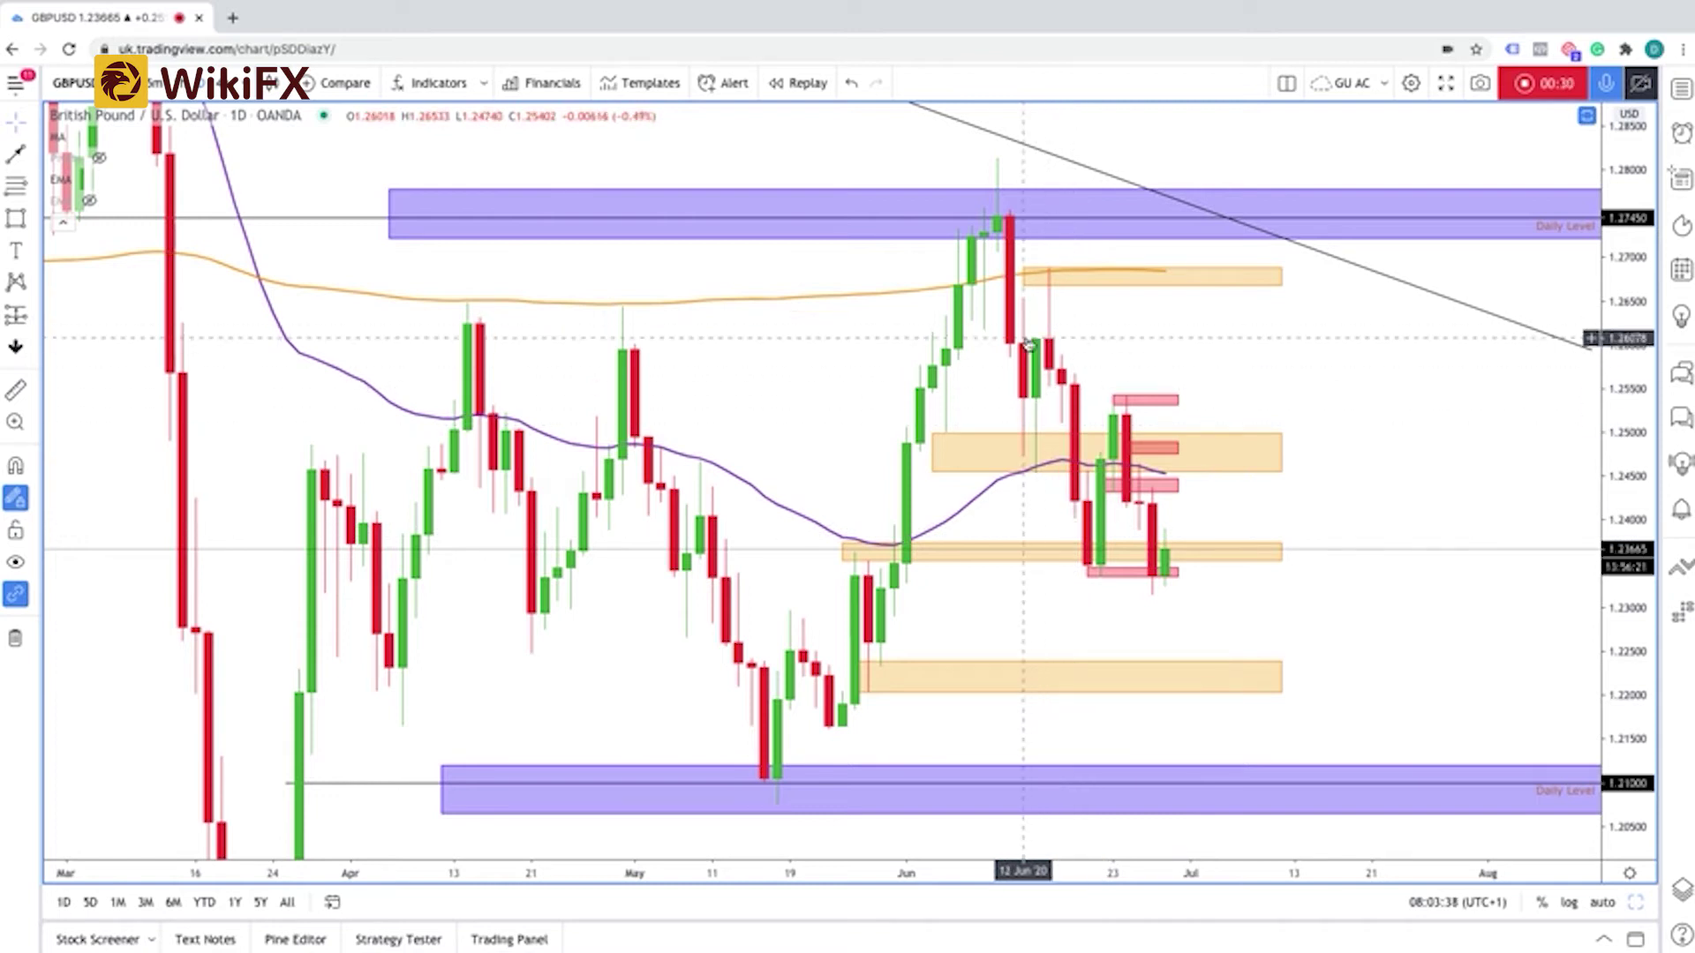
Step: Inspect the orange zone around 1.2500 on the chart
{"action": "left_click", "coordinate": [1028, 437]}
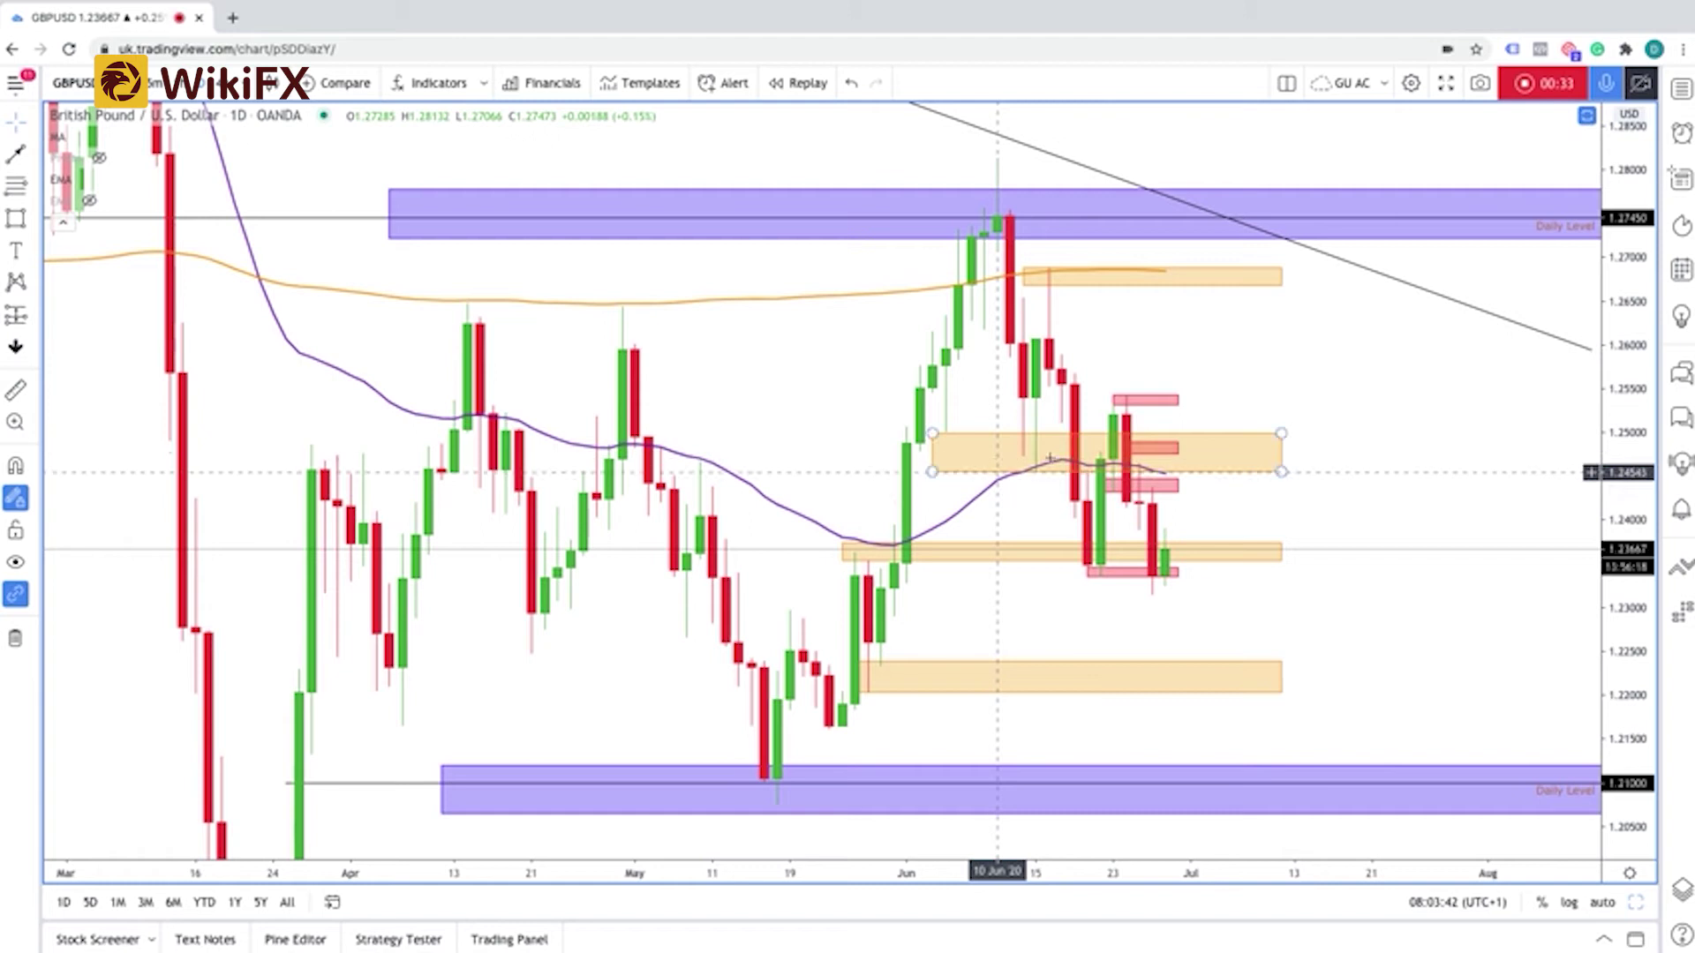
{"action": "left_click", "coordinate": [1037, 508]}
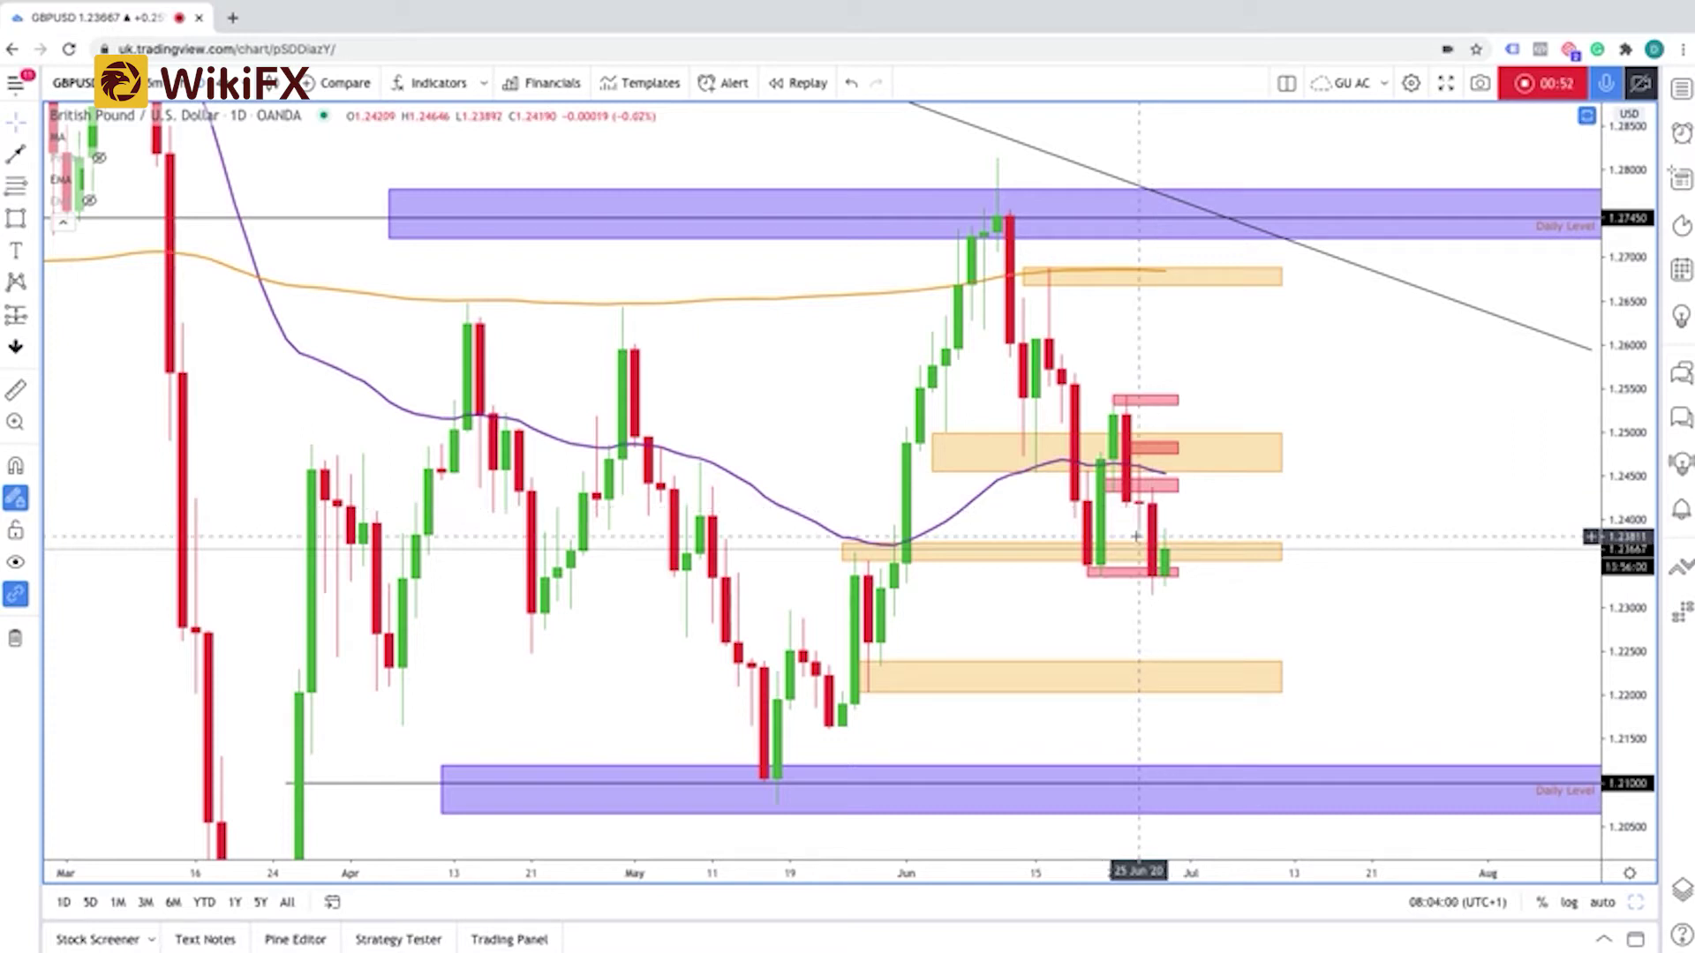
{"action": "scroll", "coordinate": [1161, 532], "scroll_direction": "up", "scroll_amount": 3}
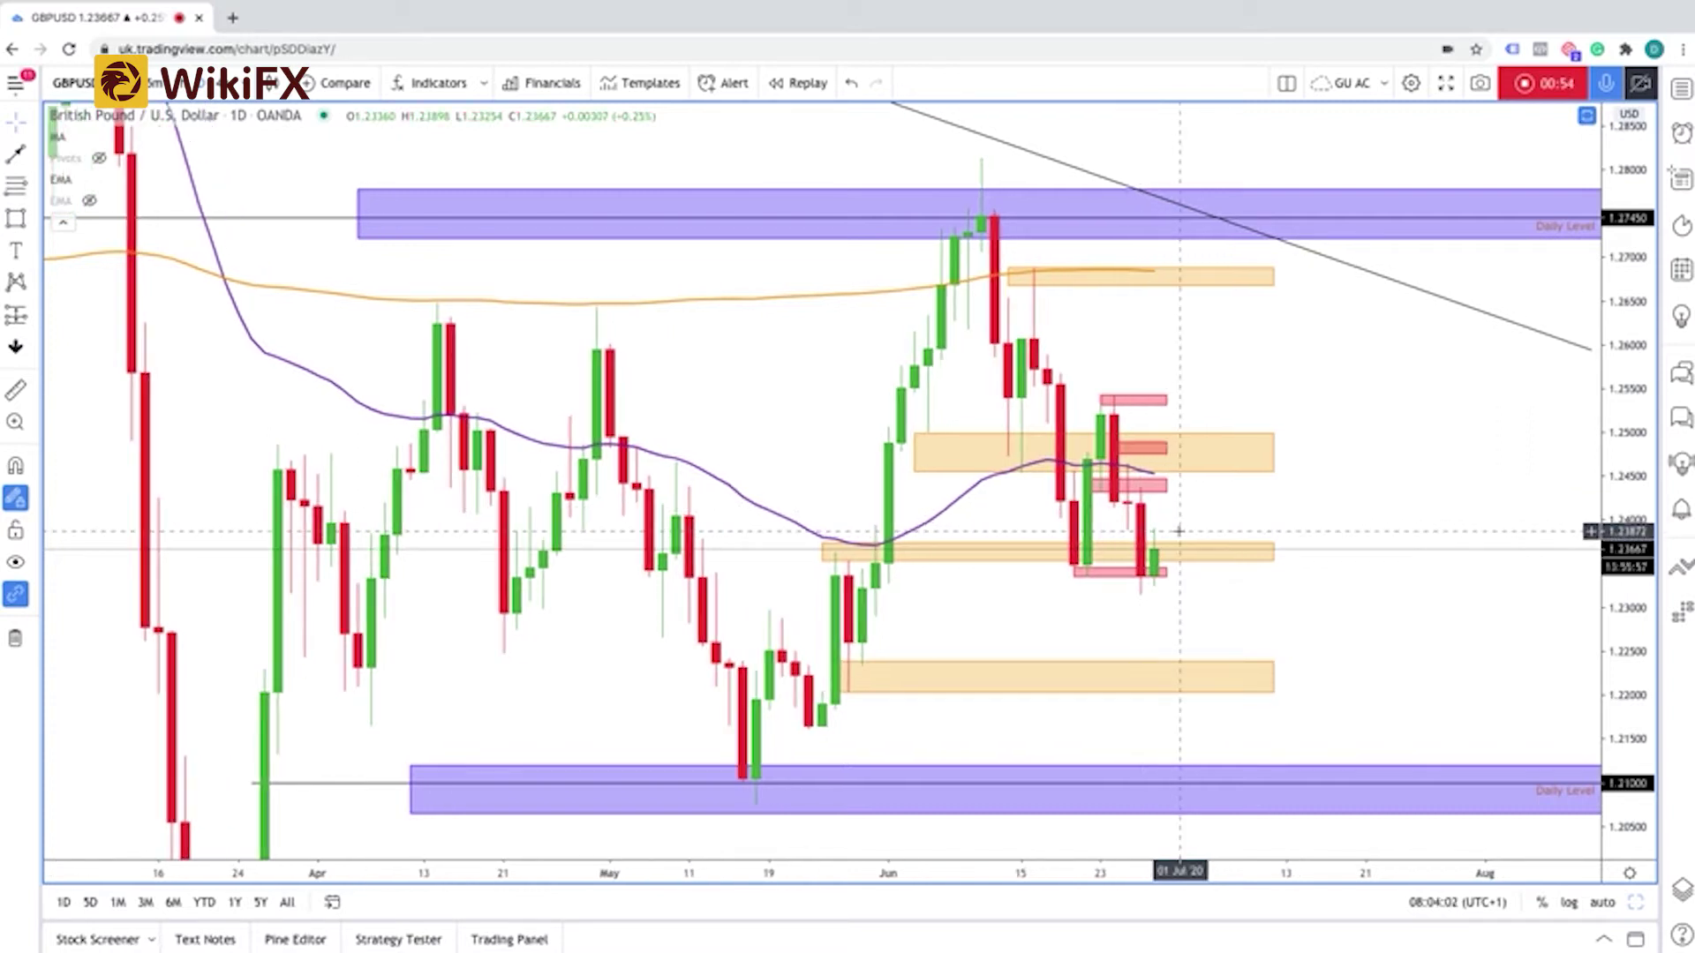
{"action": "scroll", "coordinate": [1178, 532], "scroll_direction": "up", "scroll_amount": 1}
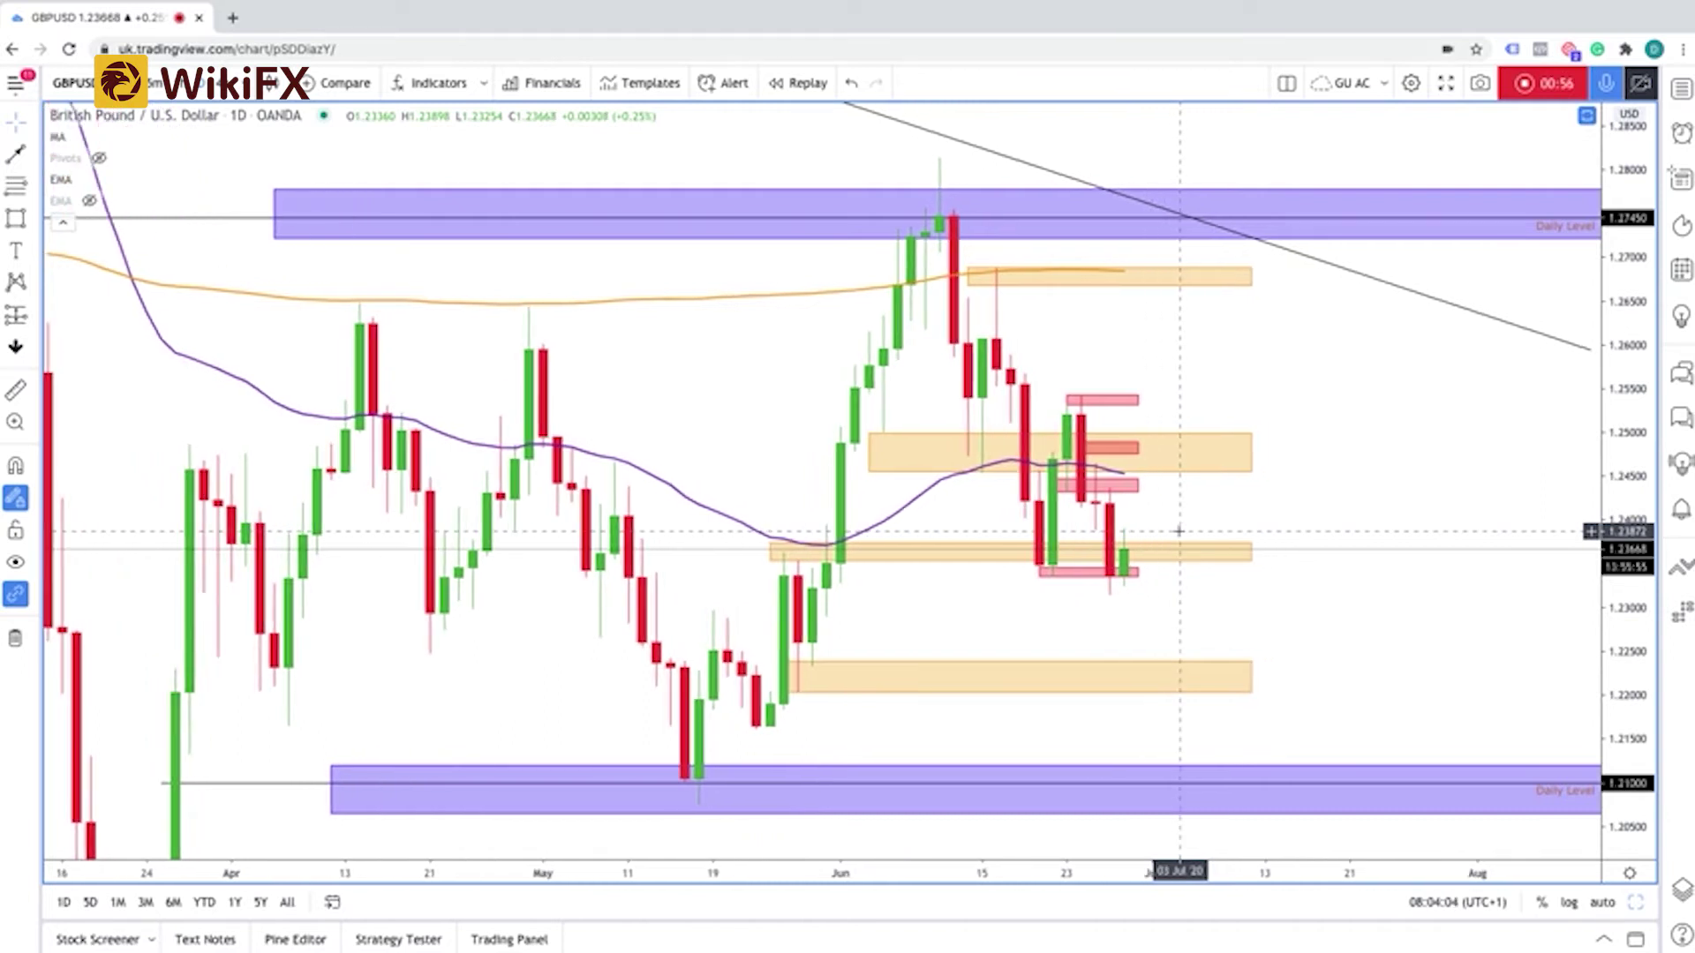
Step: Switch the chart to the 4H interval and stretch the price scale vertically
{"action": "type", "text": "4"}
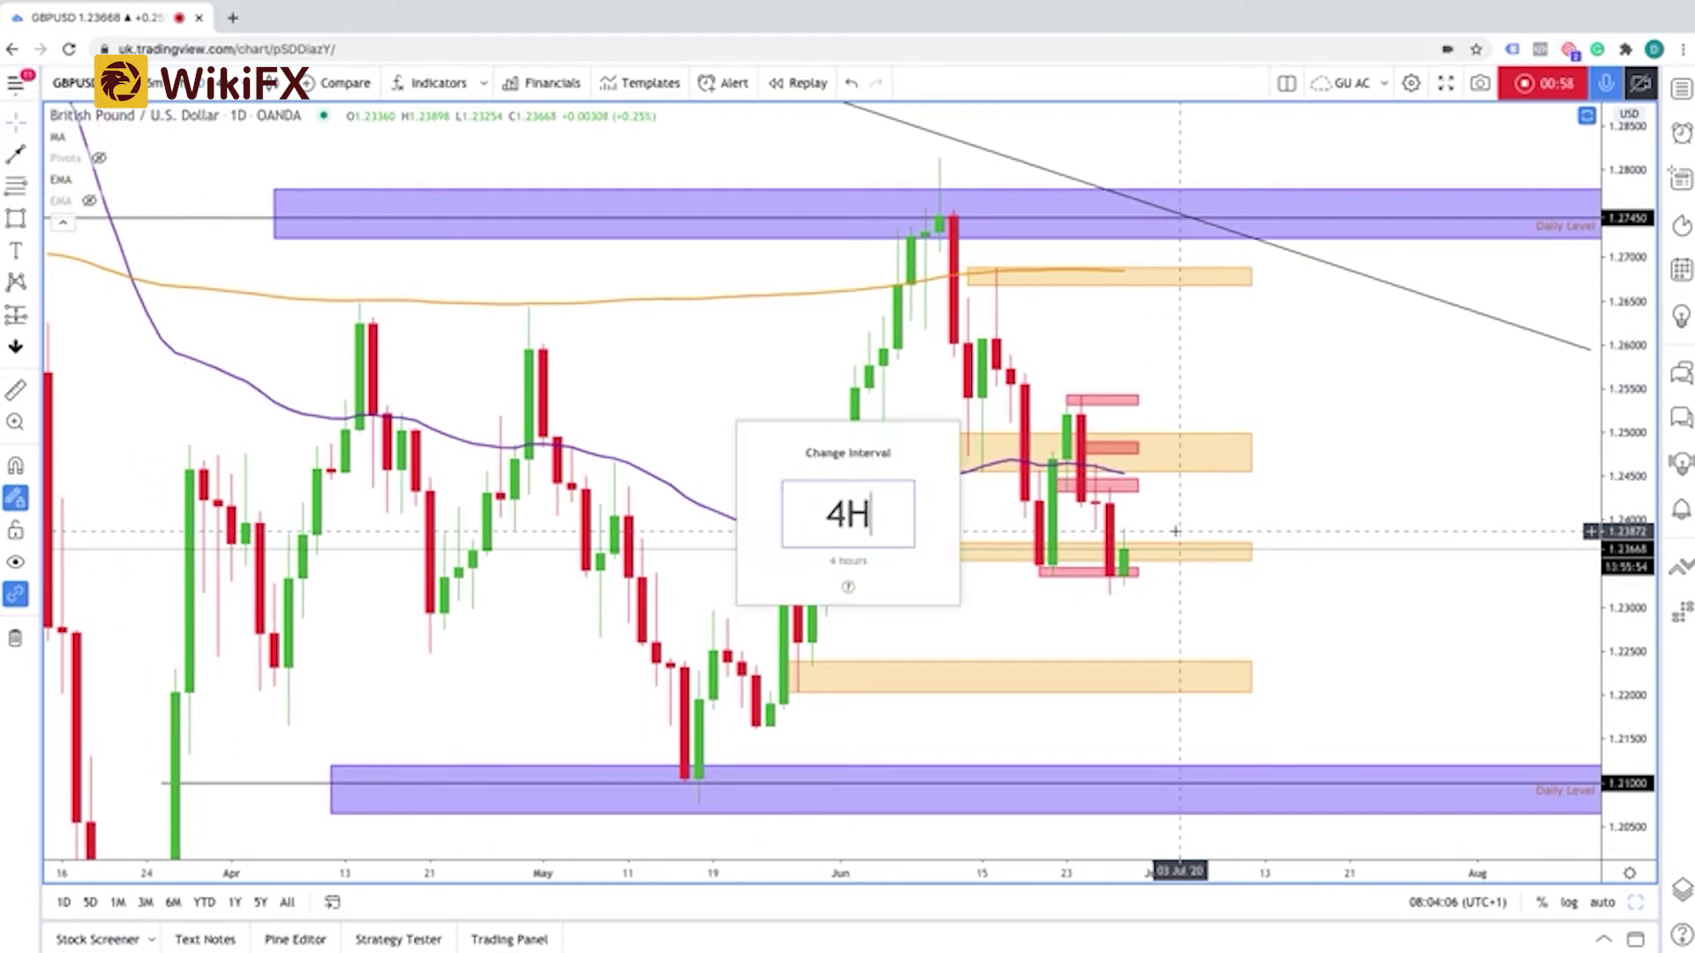
{"action": "type", "text": "H"}
{"action": "key", "text": "Return"}
{"action": "left_click_drag", "start_coordinate": [1620, 530], "coordinate": [1635, 335]}
{"action": "scroll", "coordinate": [1545, 322], "scroll_direction": "down", "scroll_amount": 5}
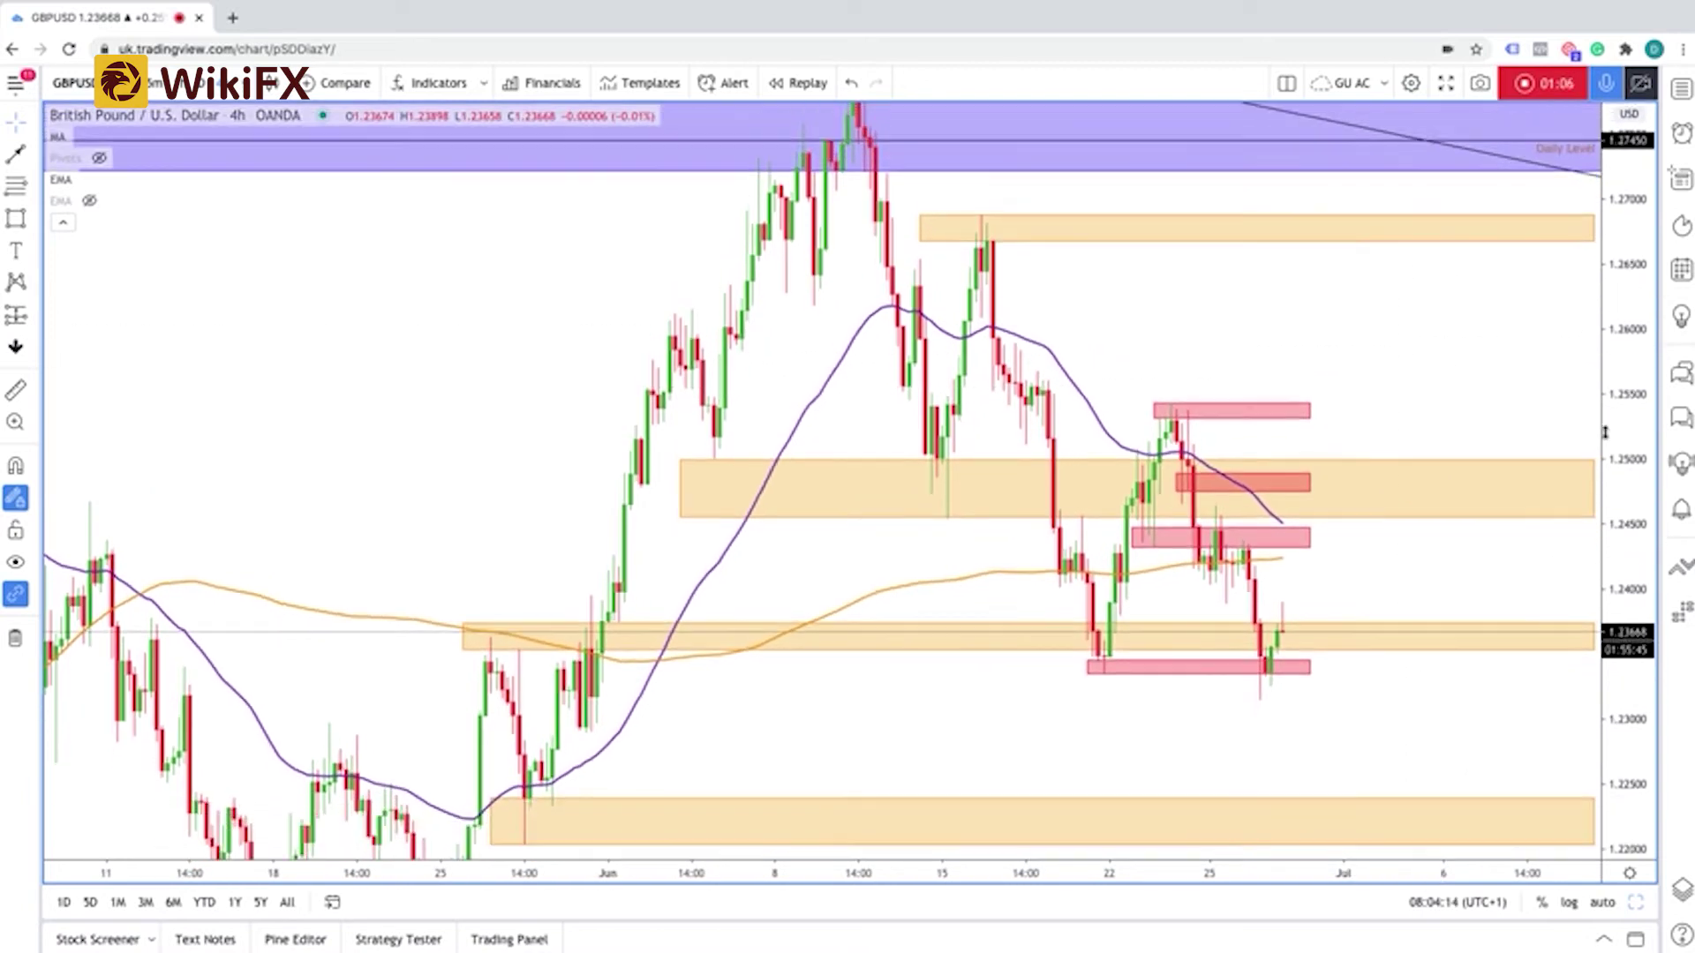
Step: Shift the chart to bring the recent 4-hour candles into view
{"action": "left_click", "coordinate": [1186, 647]}
{"action": "left_click_drag", "start_coordinate": [1186, 647], "coordinate": [1157, 649]}
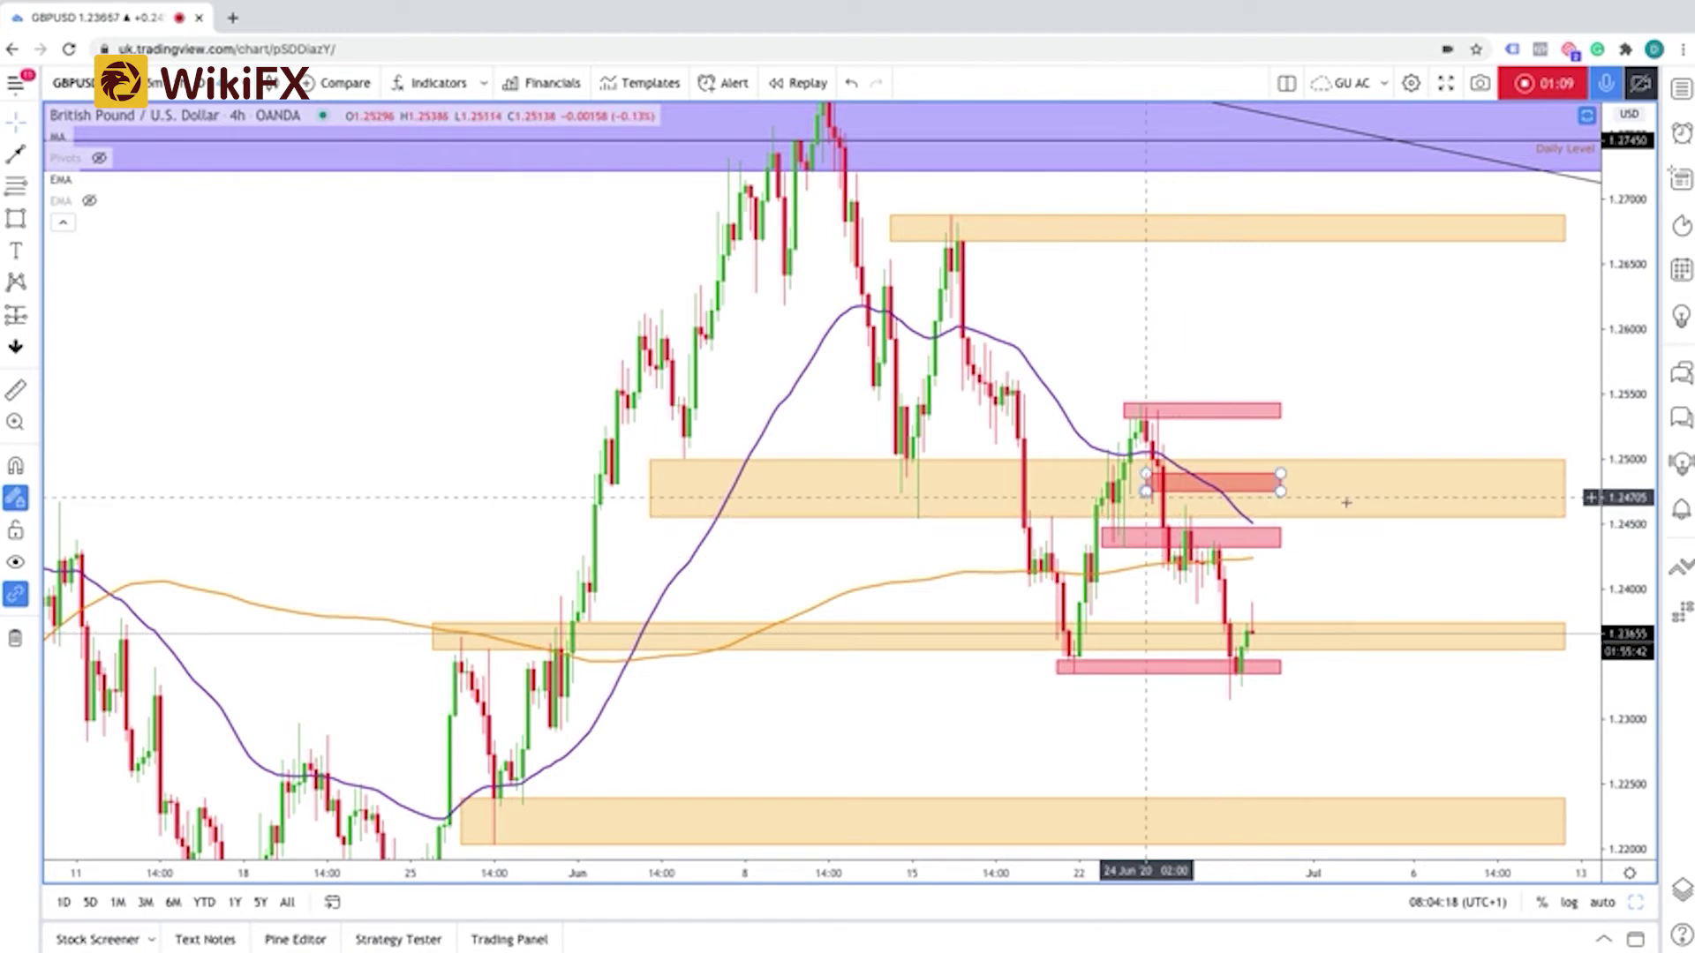
{"action": "left_click_drag", "start_coordinate": [1313, 495], "coordinate": [1243, 502]}
{"action": "scroll", "coordinate": [1174, 600], "scroll_direction": "up", "scroll_amount": 3}
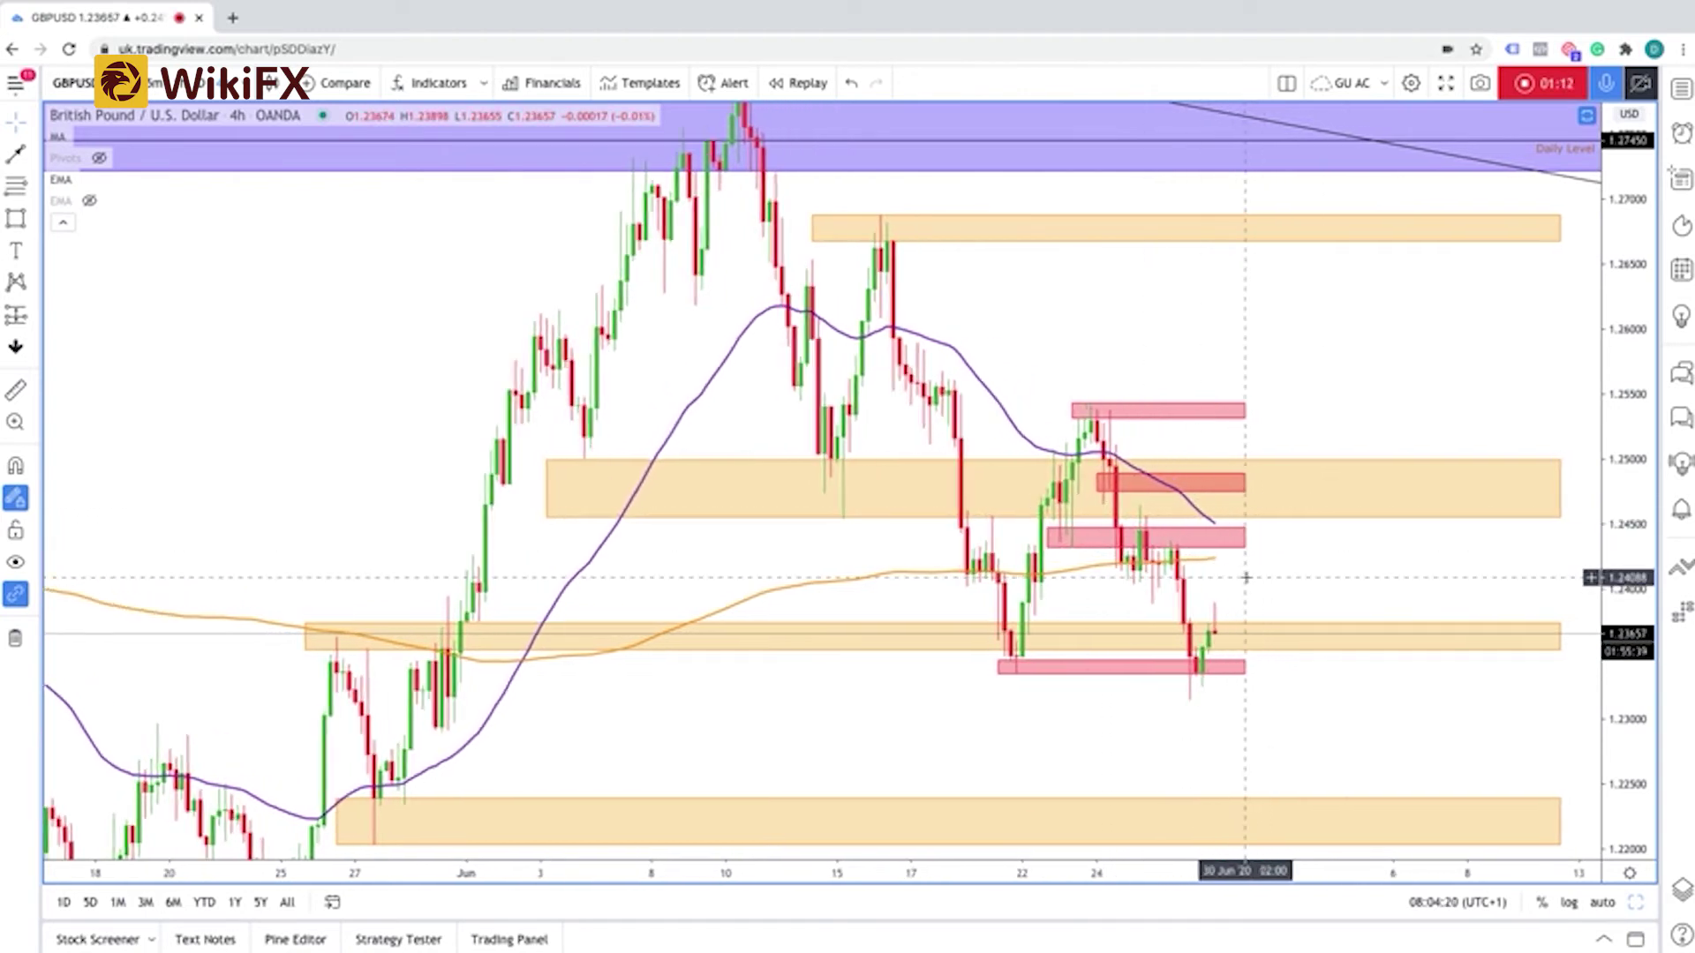
{"action": "scroll", "coordinate": [1172, 603], "scroll_direction": "up", "scroll_amount": 2}
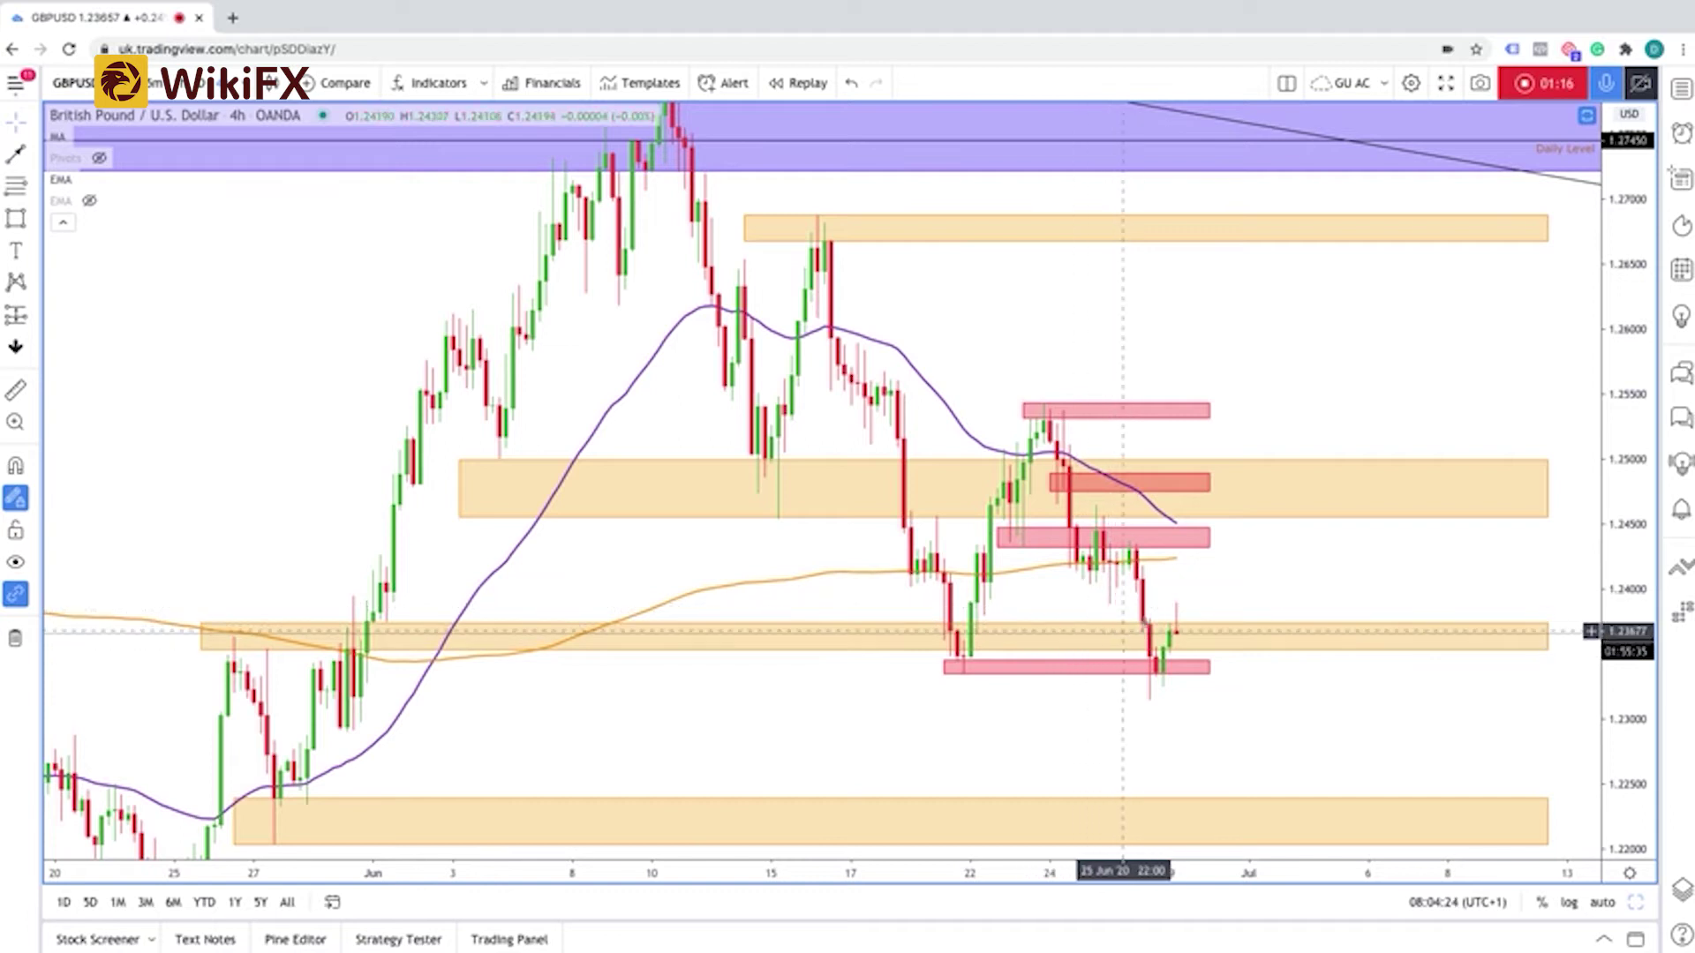
Step: Review the pink zones near 1.2440 and 1.2340
{"action": "left_click", "coordinate": [1136, 545]}
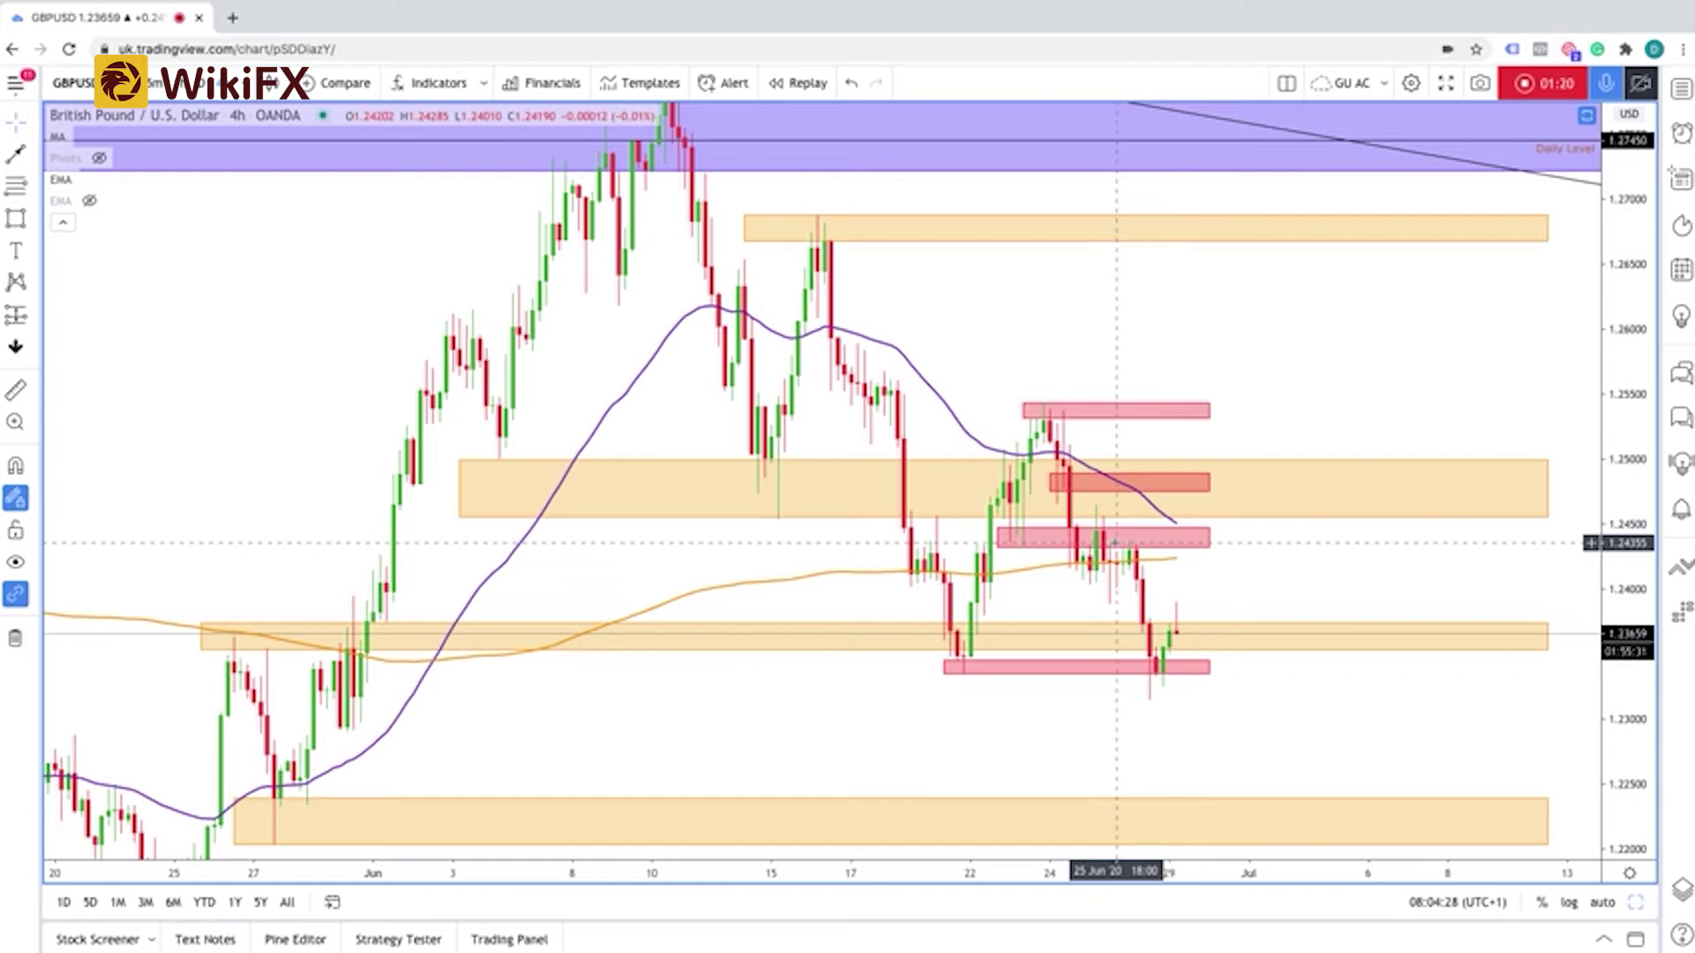
{"action": "left_click", "coordinate": [1124, 550]}
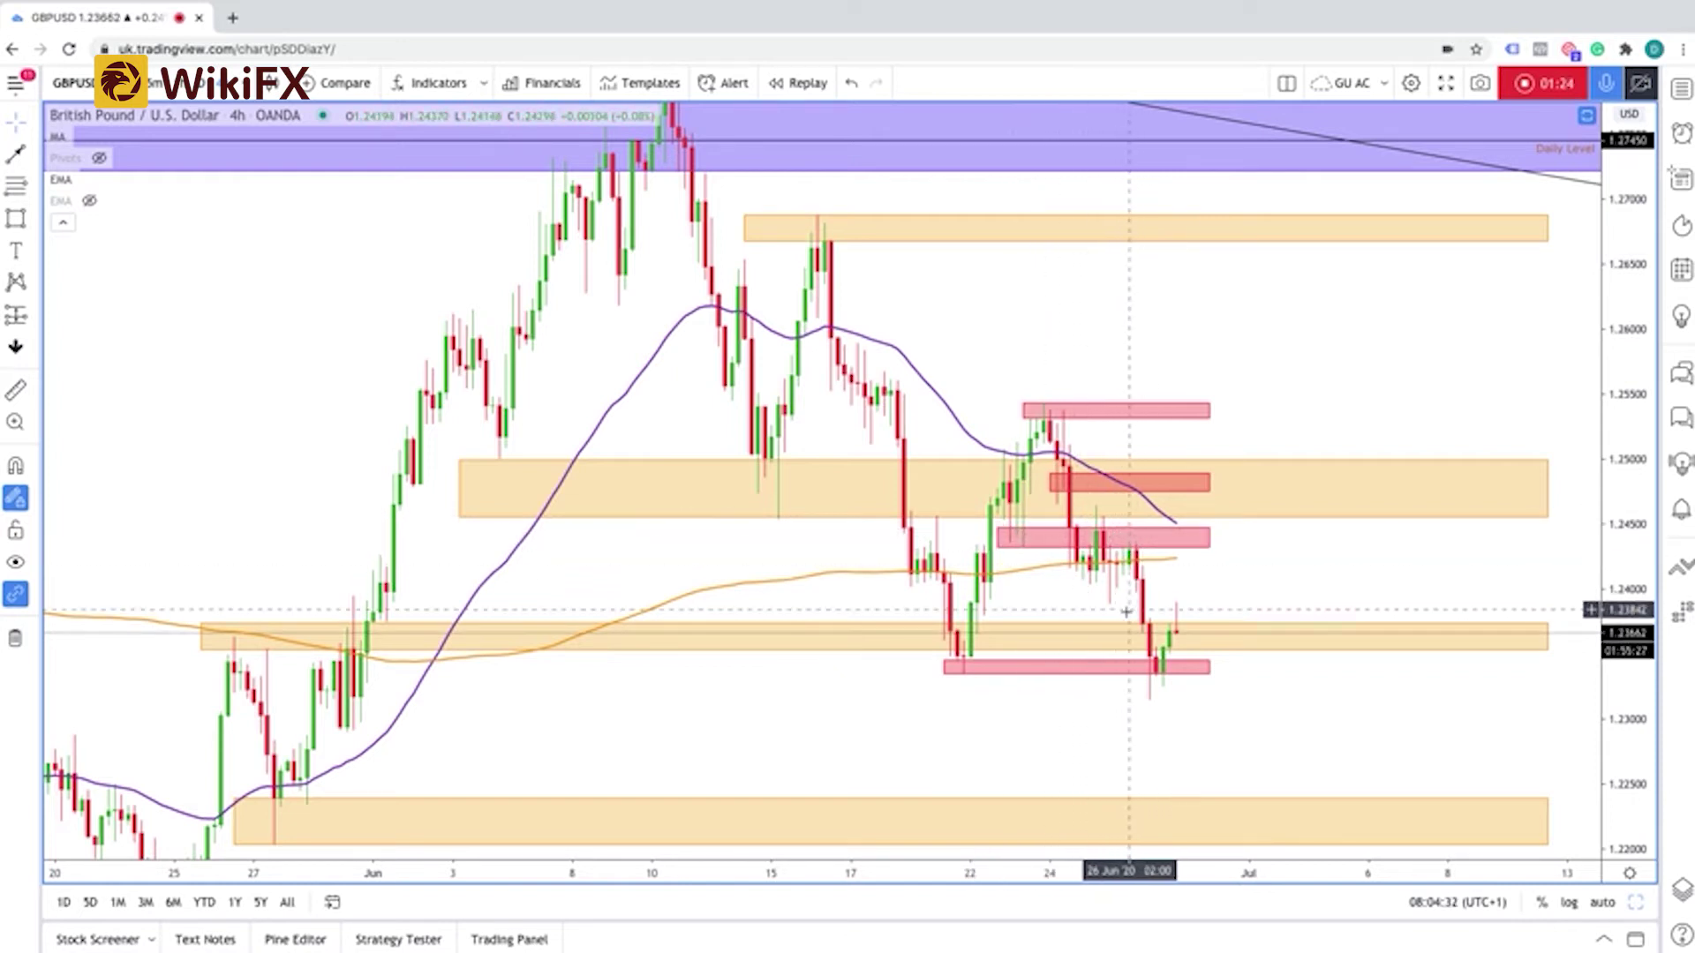
{"action": "left_click", "coordinate": [1137, 670]}
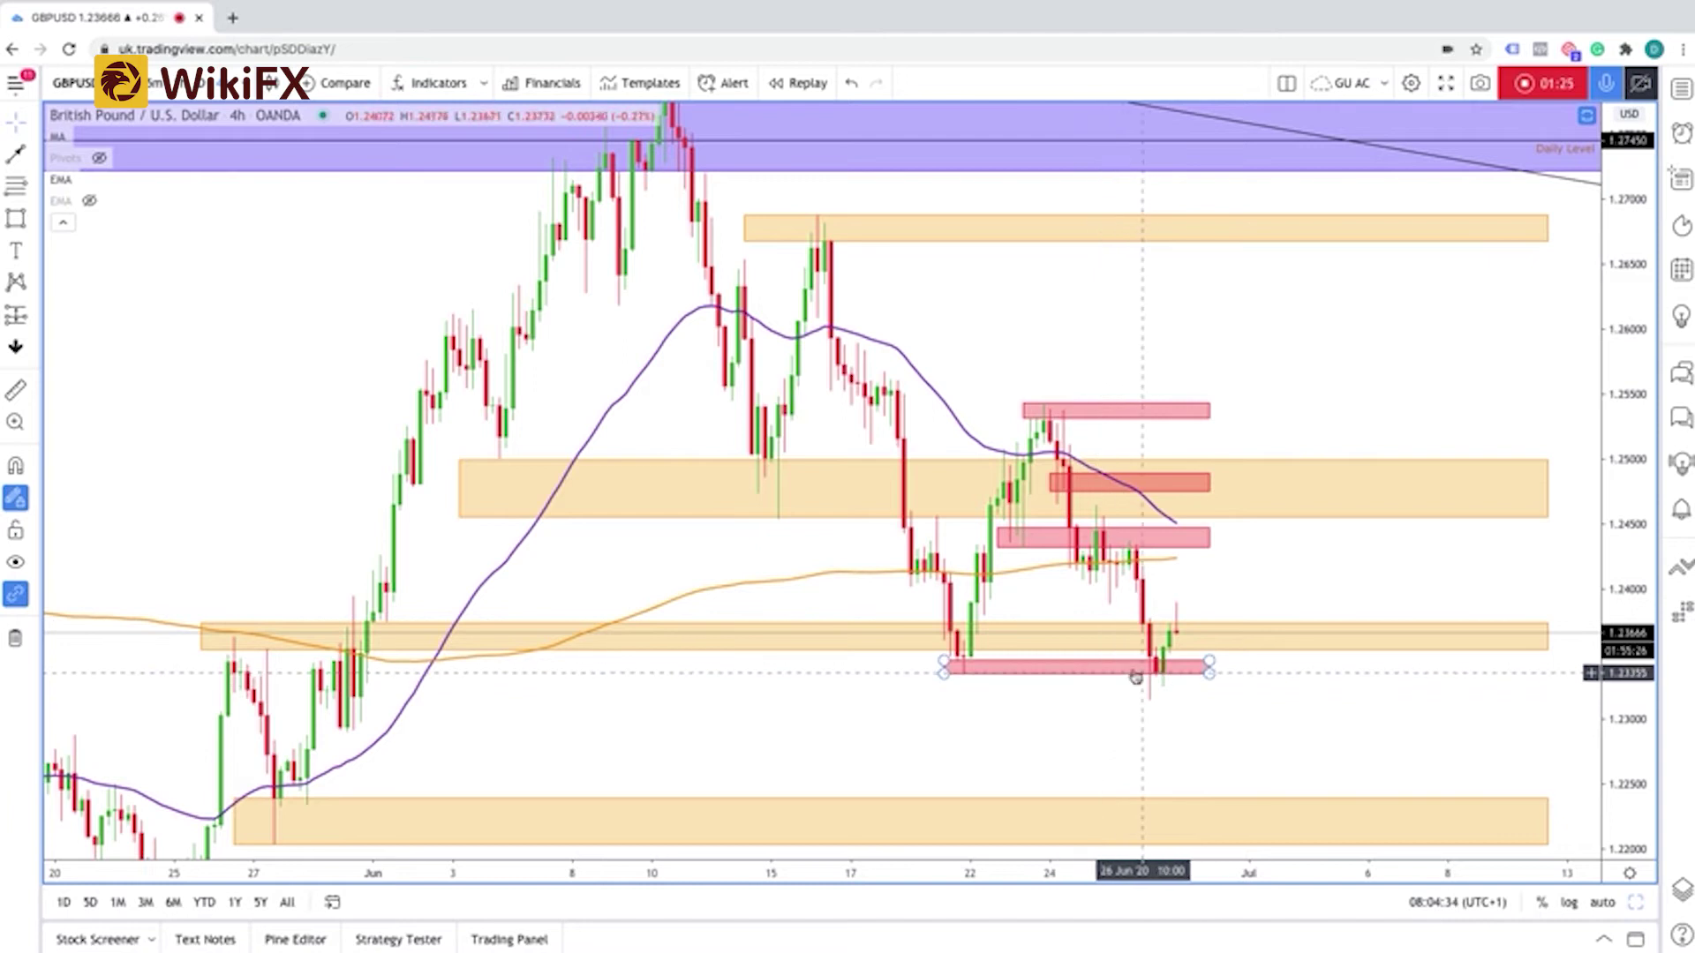
{"action": "left_click", "coordinate": [964, 671]}
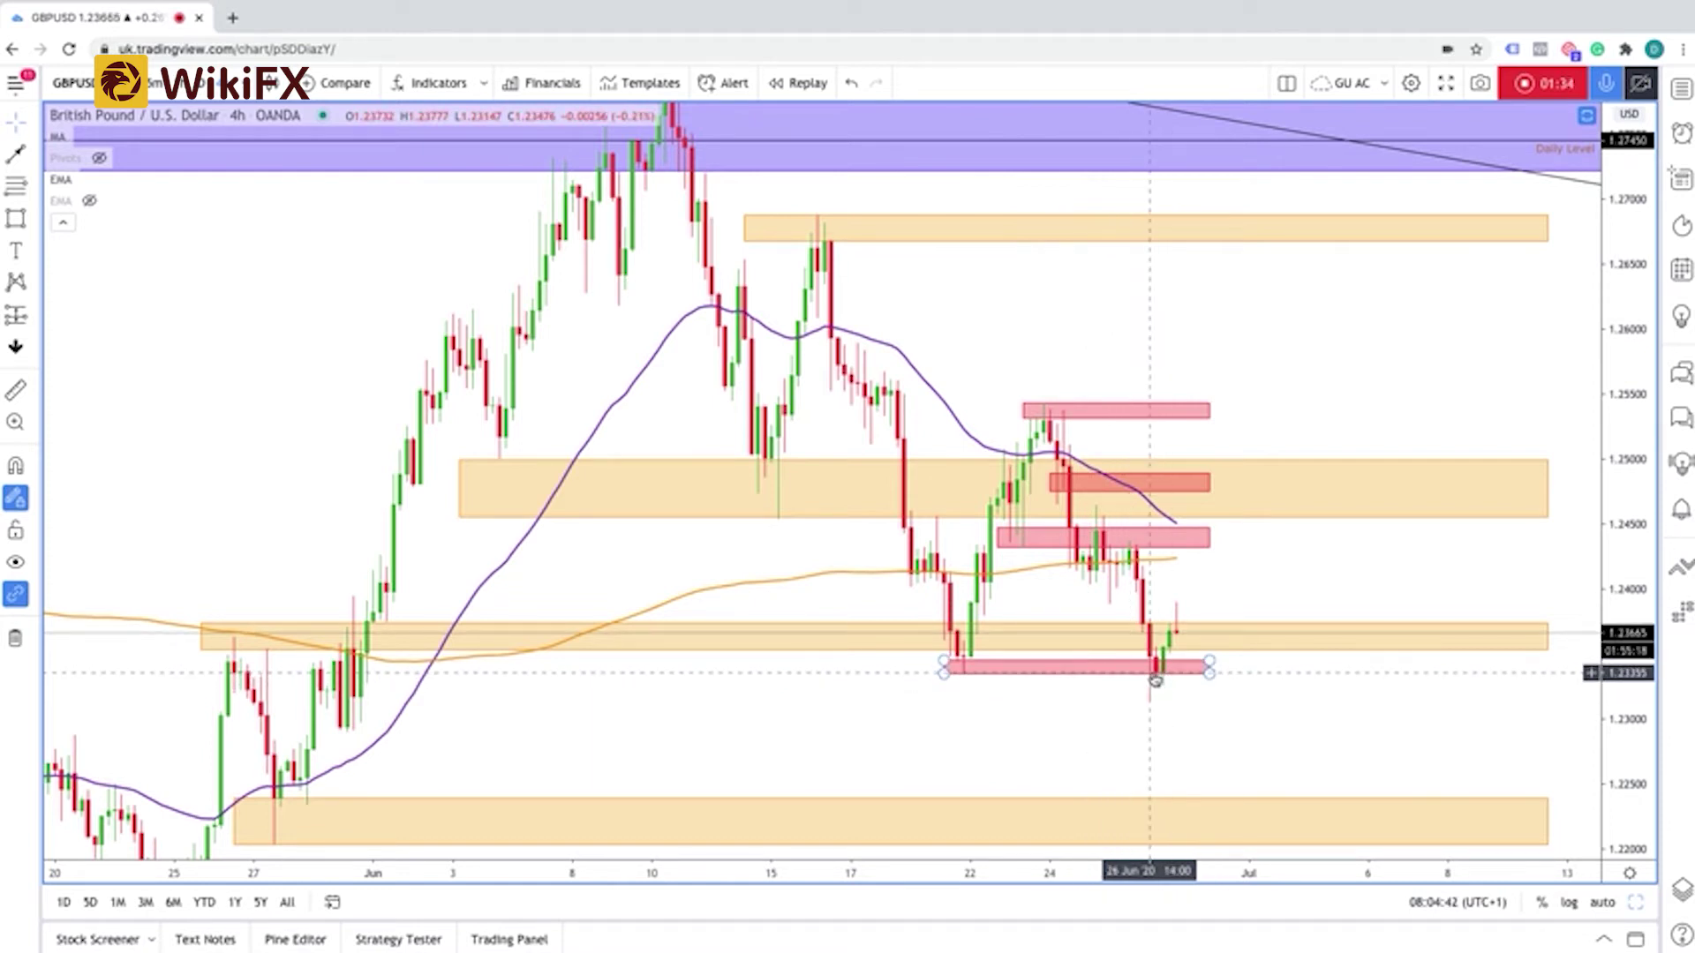
{"action": "scroll", "coordinate": [1154, 682], "scroll_direction": "up", "scroll_amount": 1}
{"action": "left_click", "coordinate": [1158, 650]}
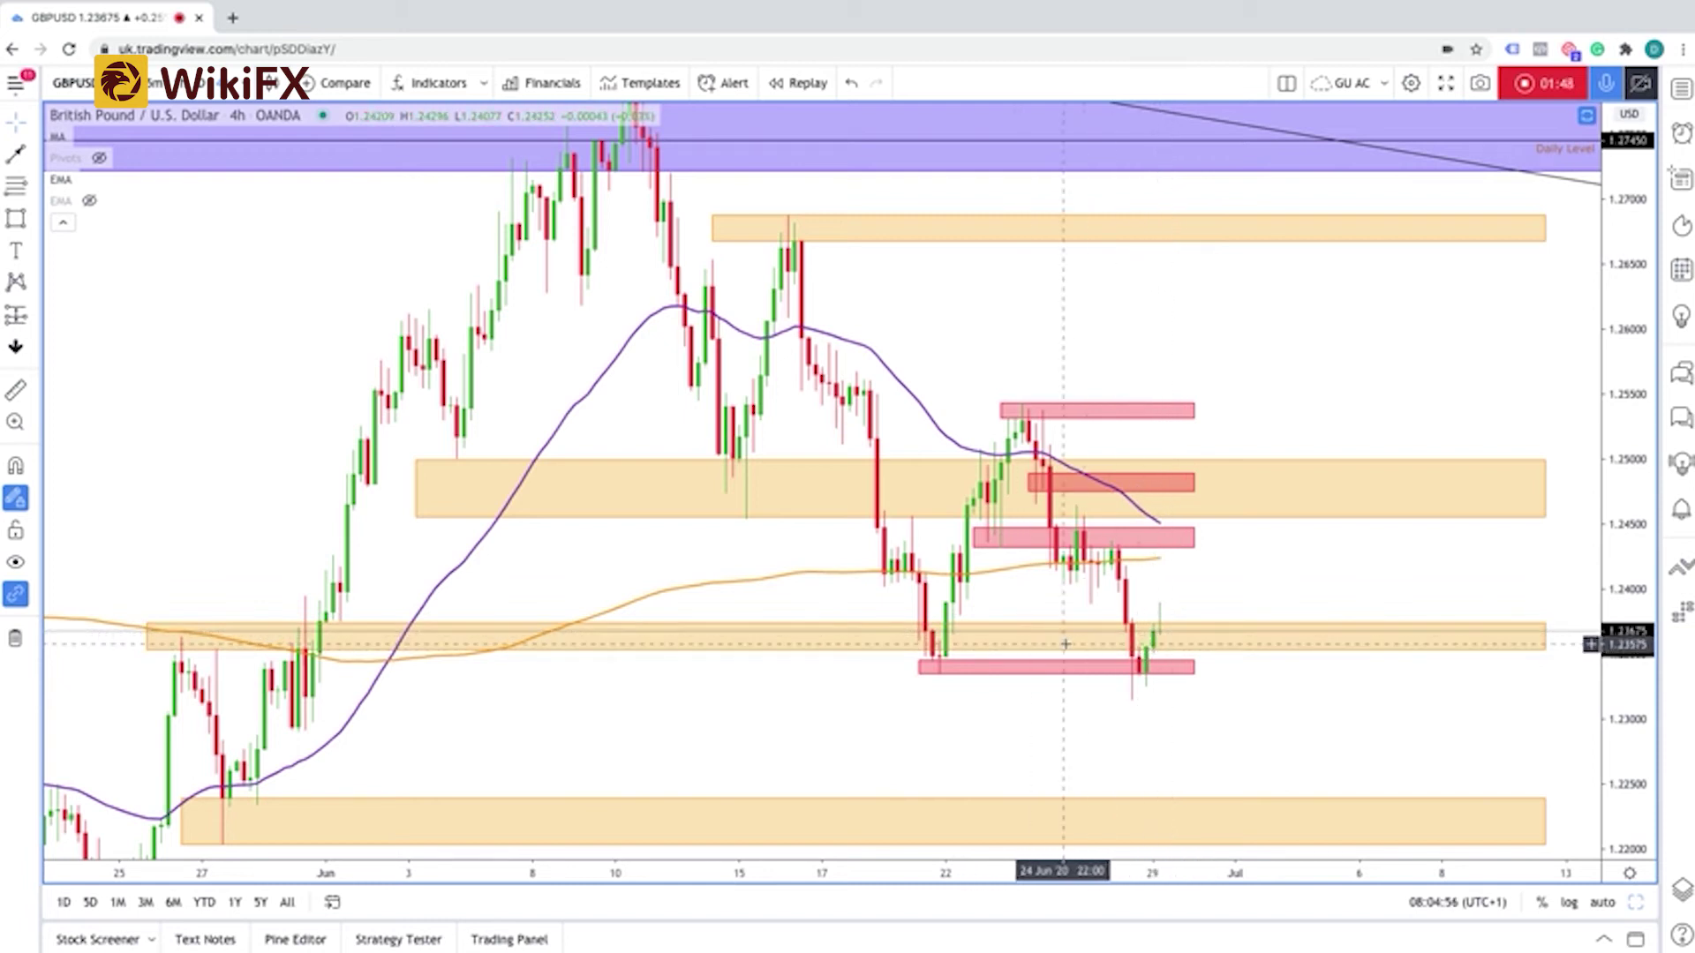
{"action": "left_click", "coordinate": [1156, 563]}
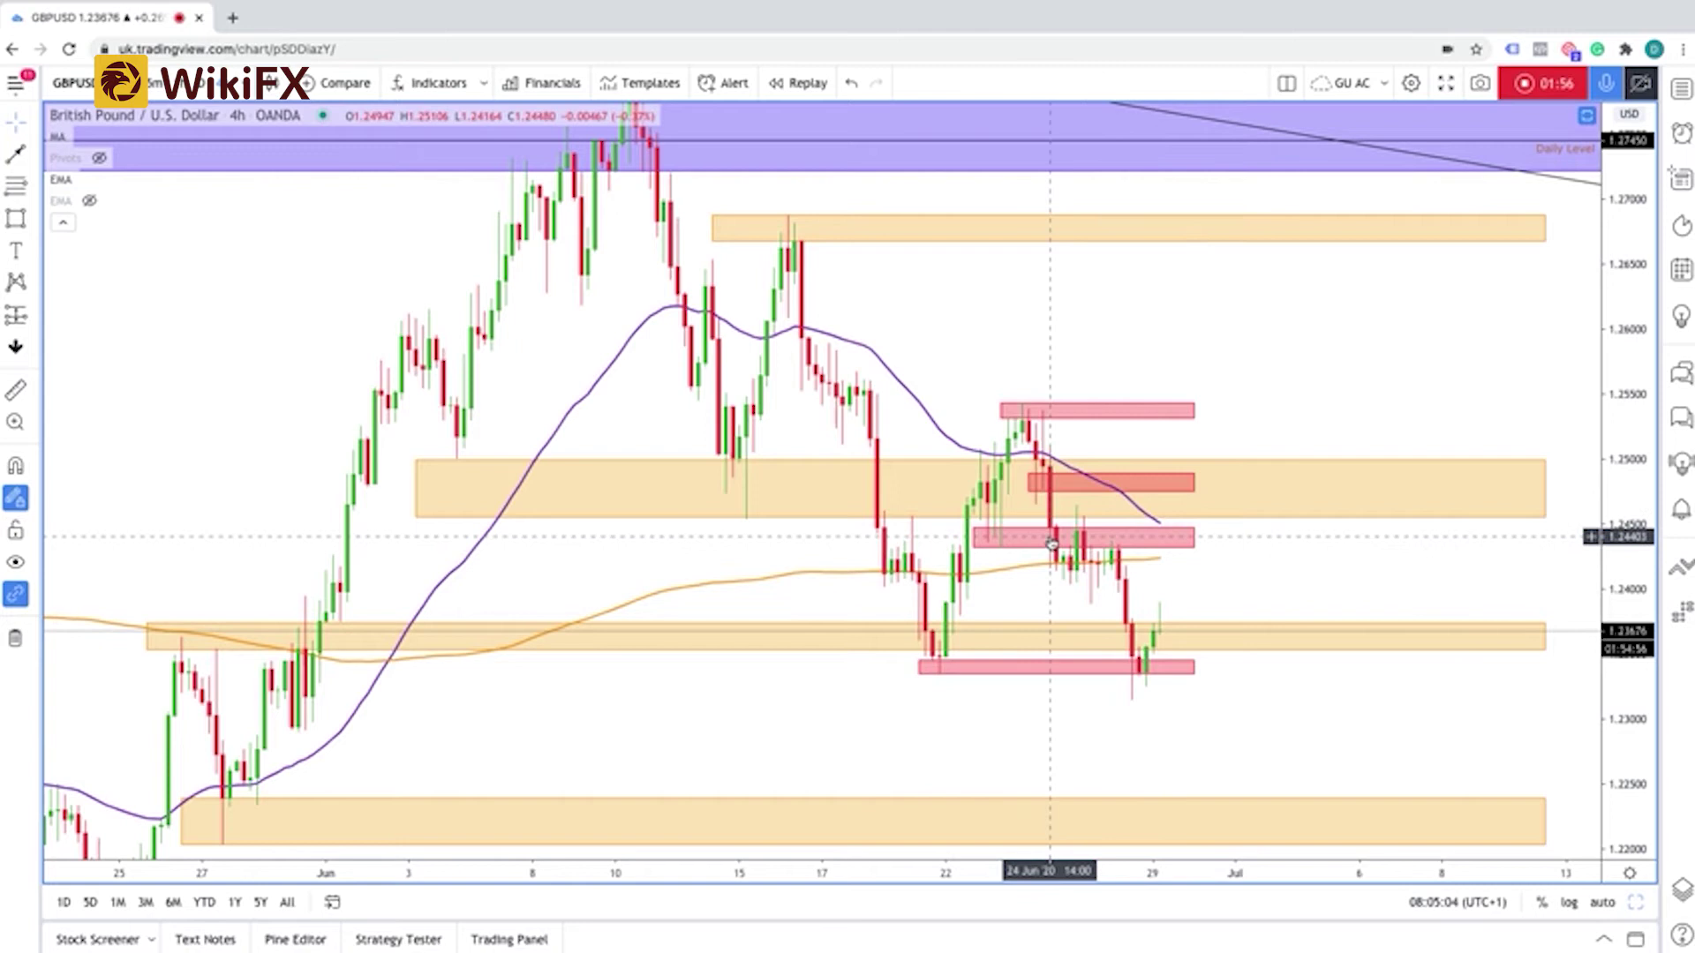
{"action": "left_click", "coordinate": [1153, 545]}
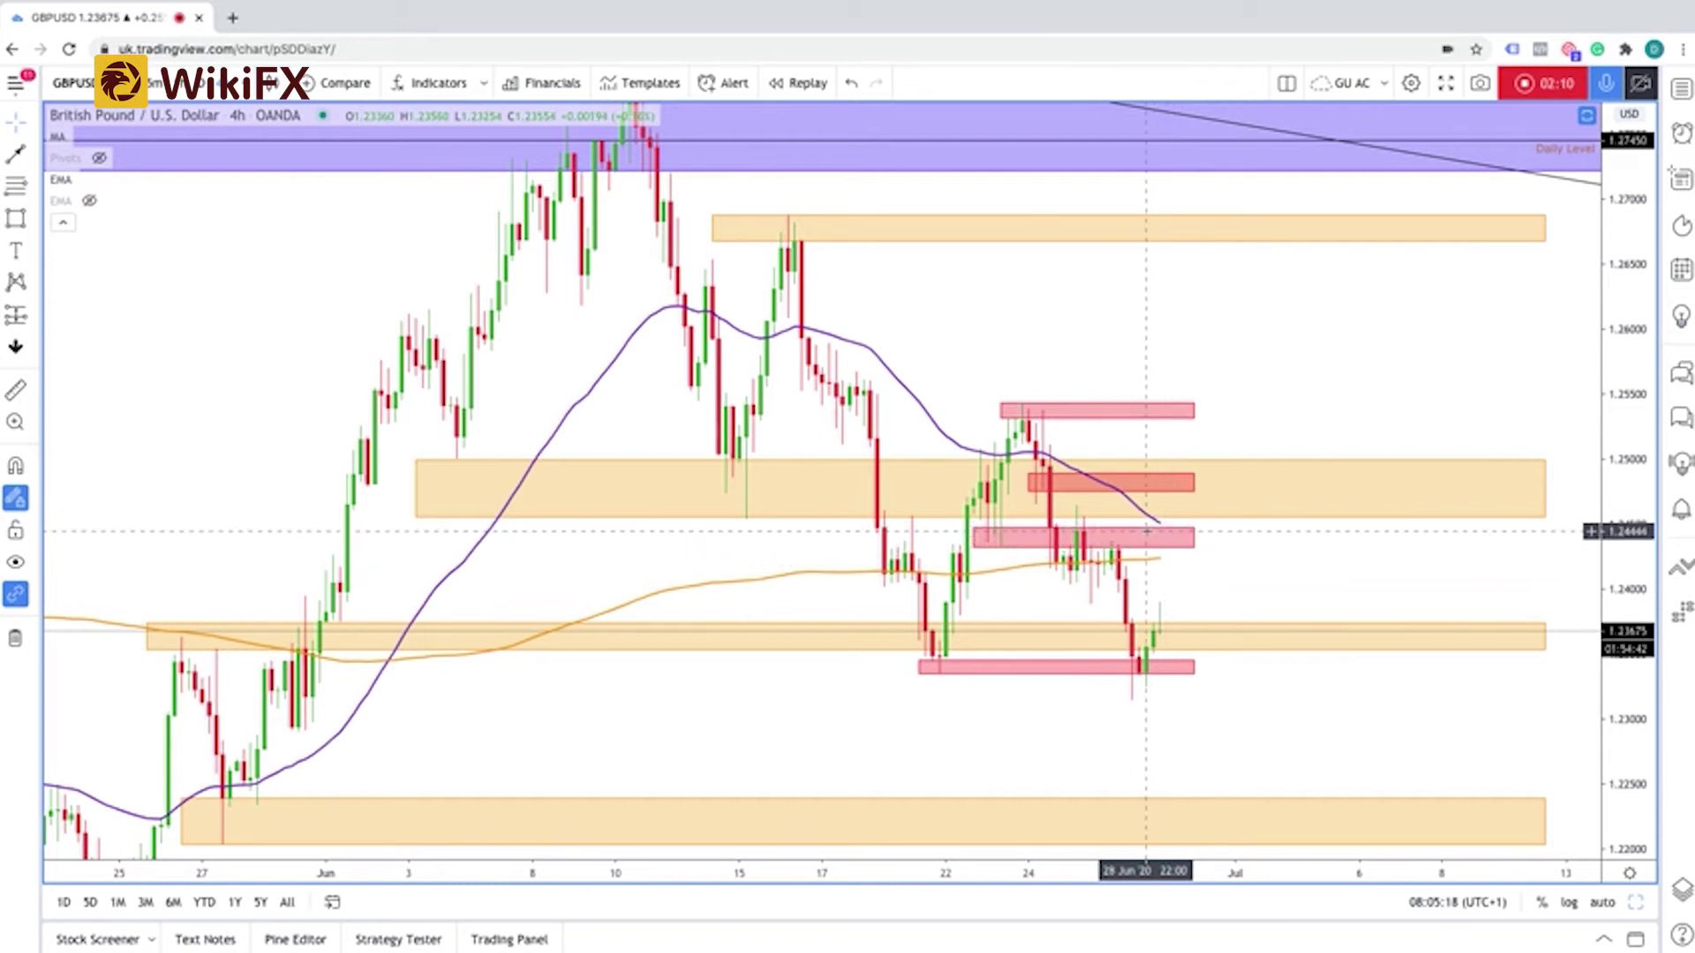
{"action": "left_click_drag", "start_coordinate": [1158, 534], "coordinate": [1318, 534]}
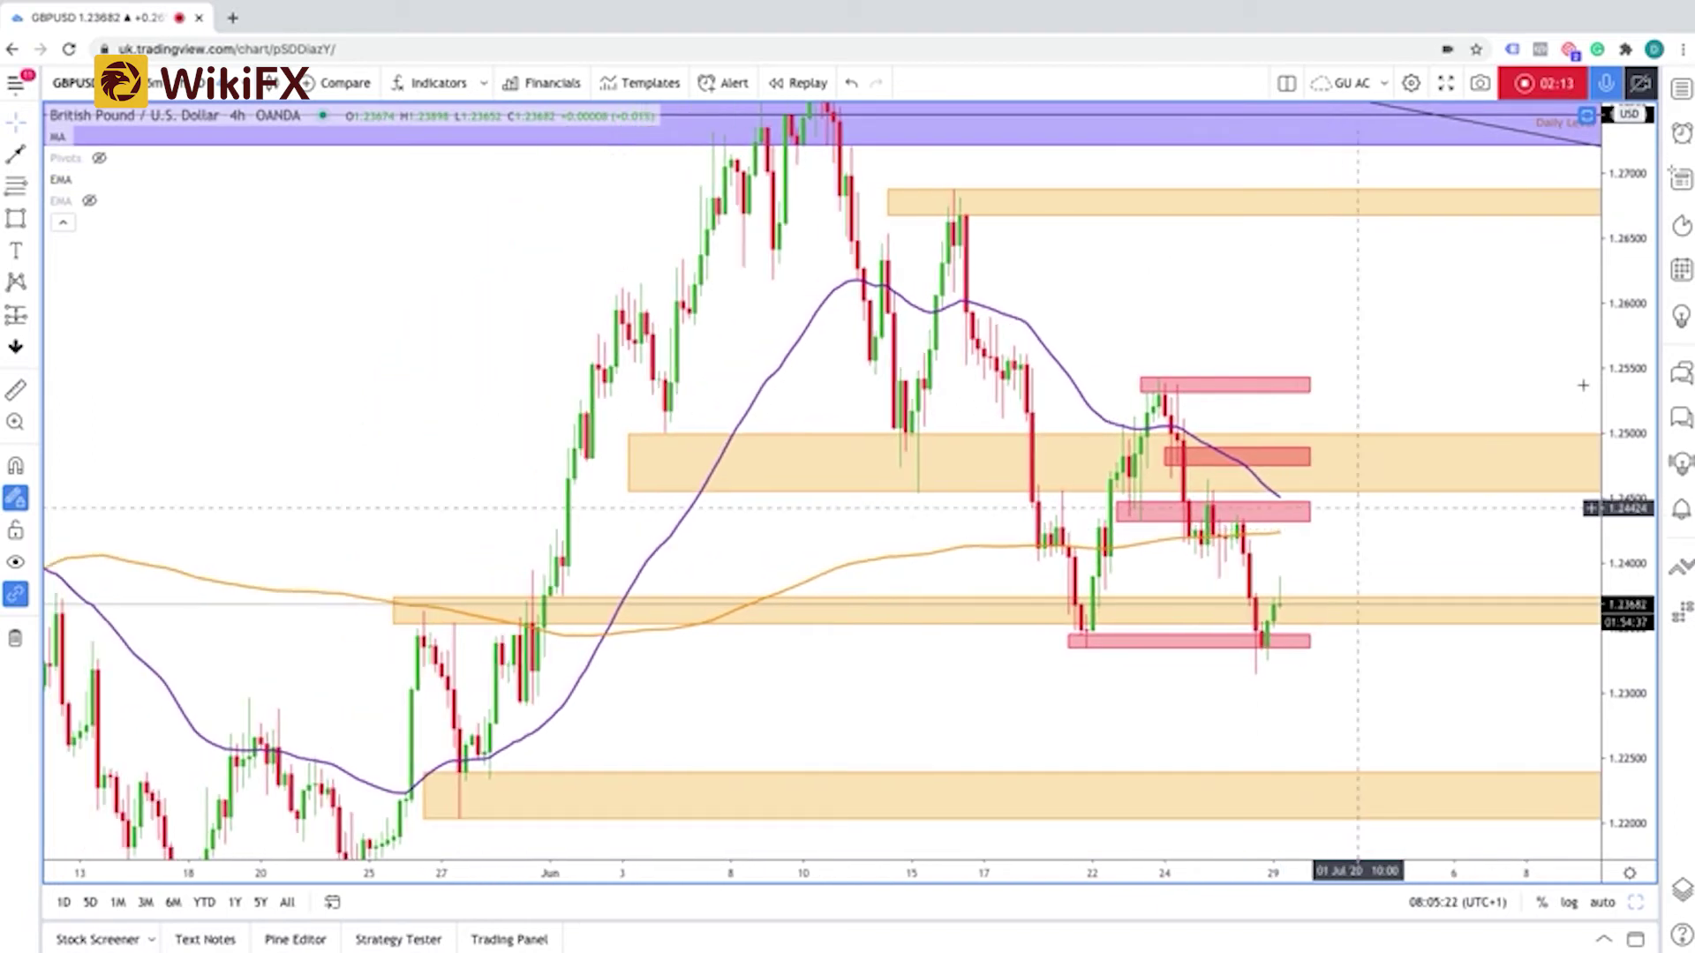
{"action": "scroll", "coordinate": [1413, 397], "scroll_direction": "down", "scroll_amount": 2}
{"action": "left_click_drag", "start_coordinate": [1445, 350], "coordinate": [1414, 385]}
{"action": "left_click_drag", "start_coordinate": [1624, 386], "coordinate": [1625, 401]}
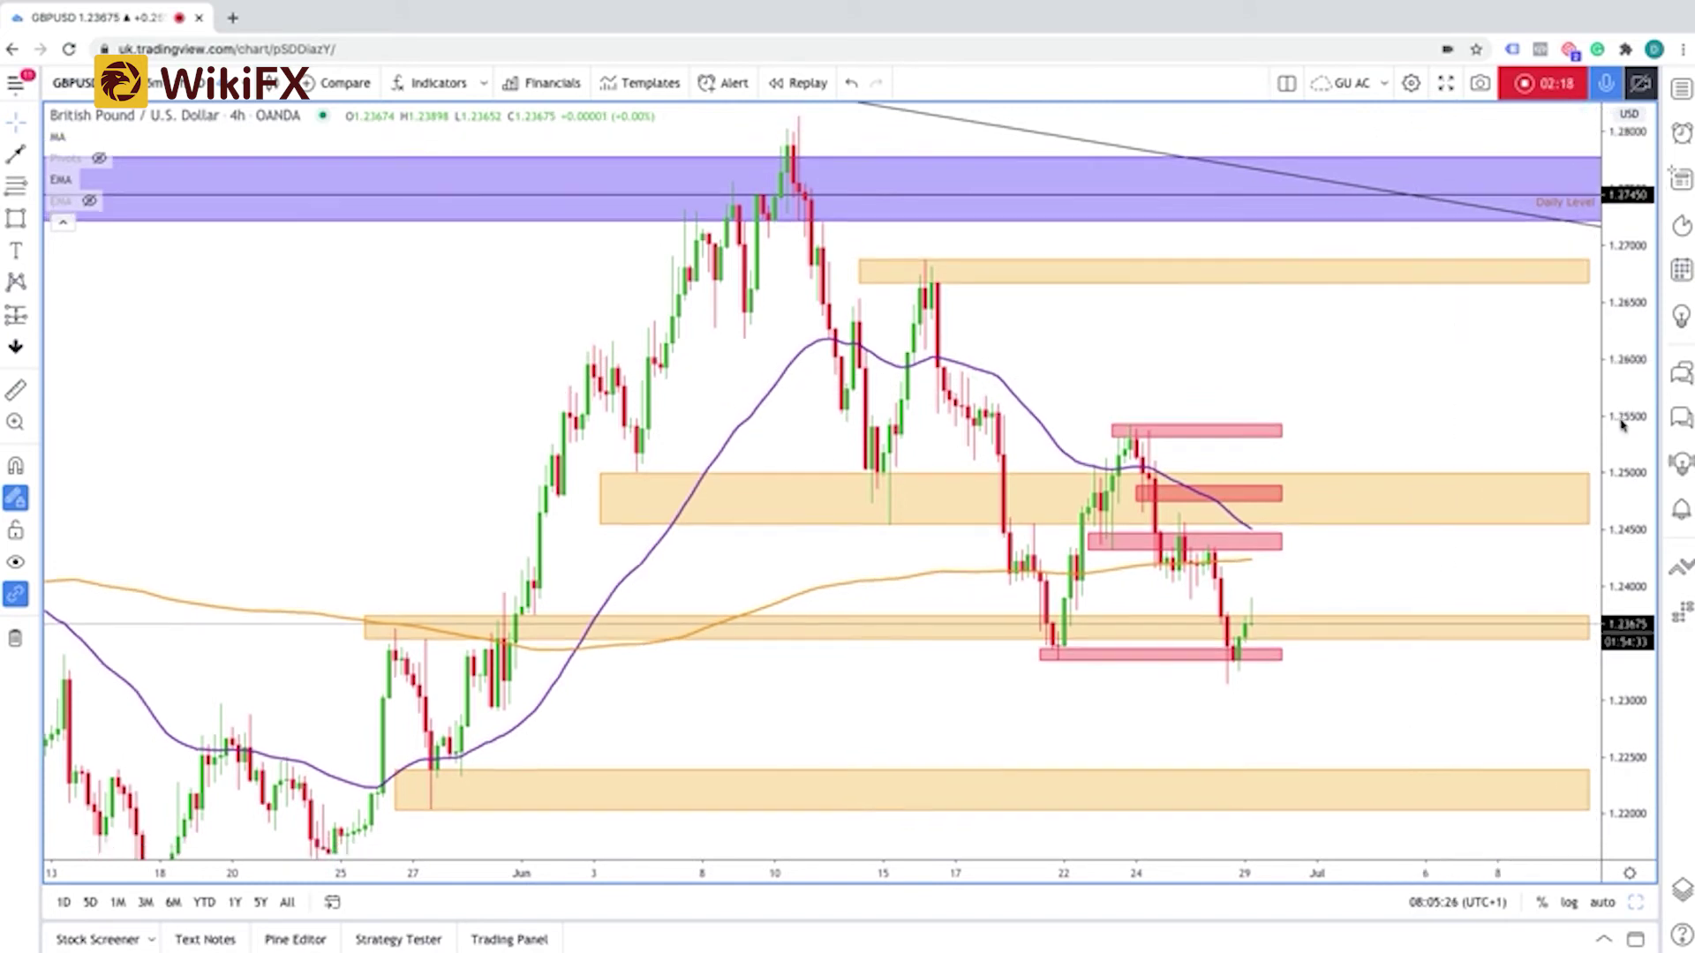
{"action": "left_click_drag", "start_coordinate": [1442, 367], "coordinate": [1400, 344]}
{"action": "scroll", "coordinate": [1386, 381], "scroll_direction": "up", "scroll_amount": 3}
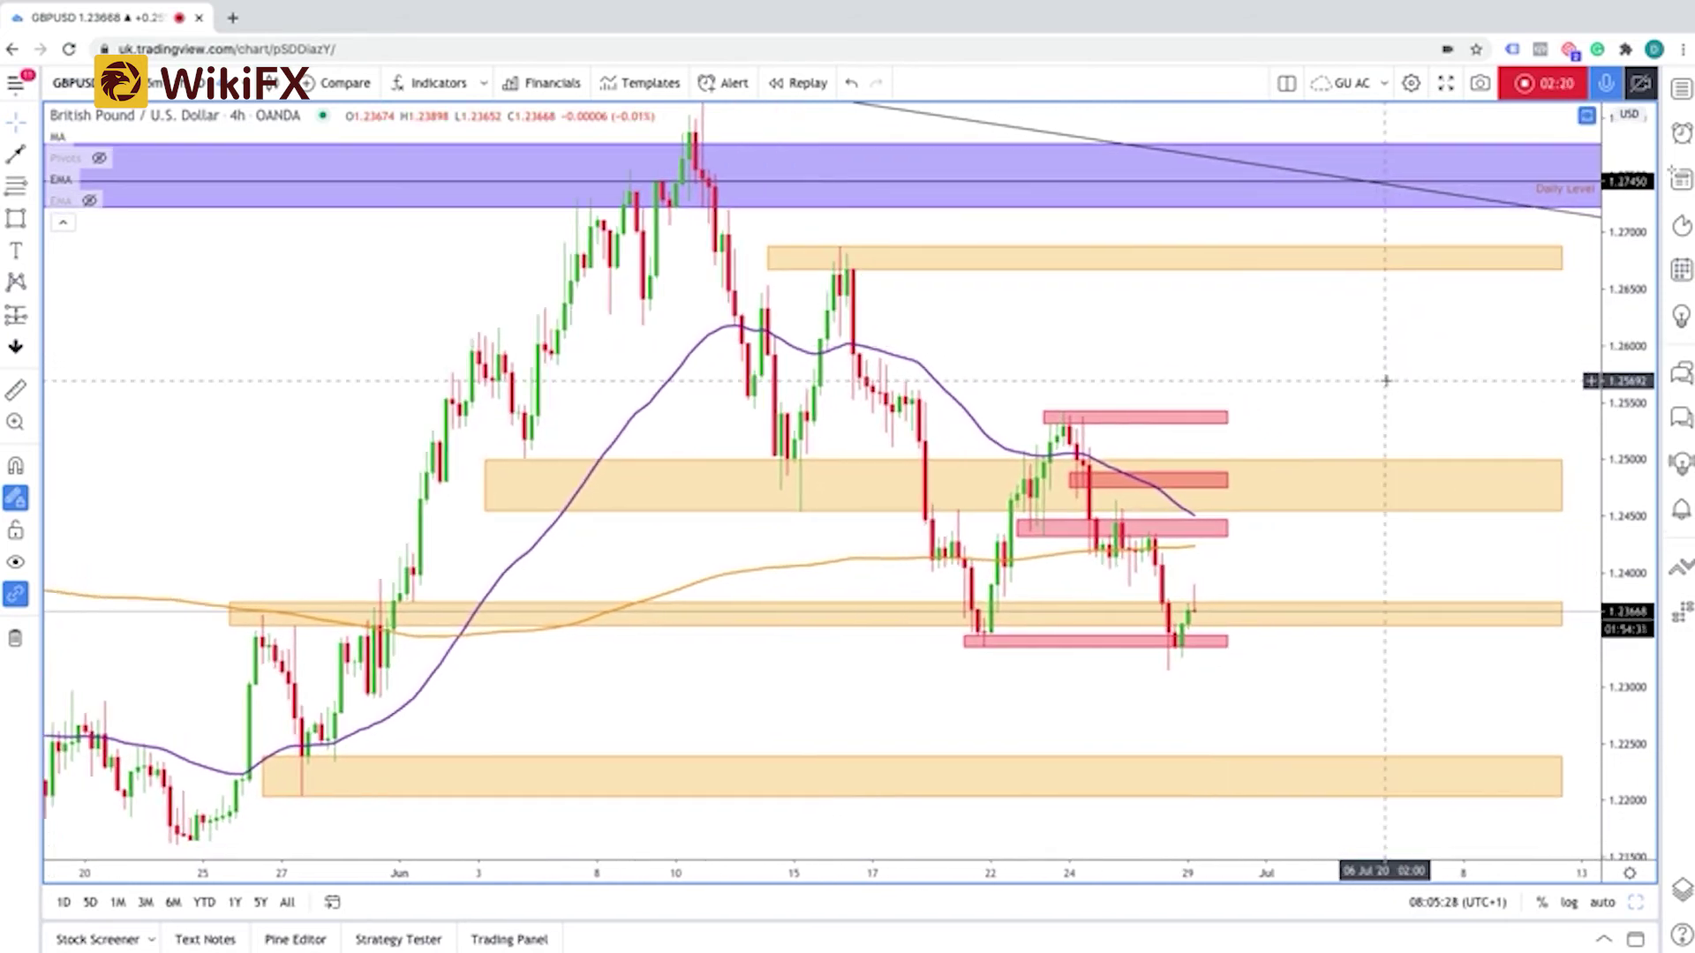
Step: Switch to the 1H interval and recentre recent candles above the 1.2340 zone
{"action": "type", "text": "1"}
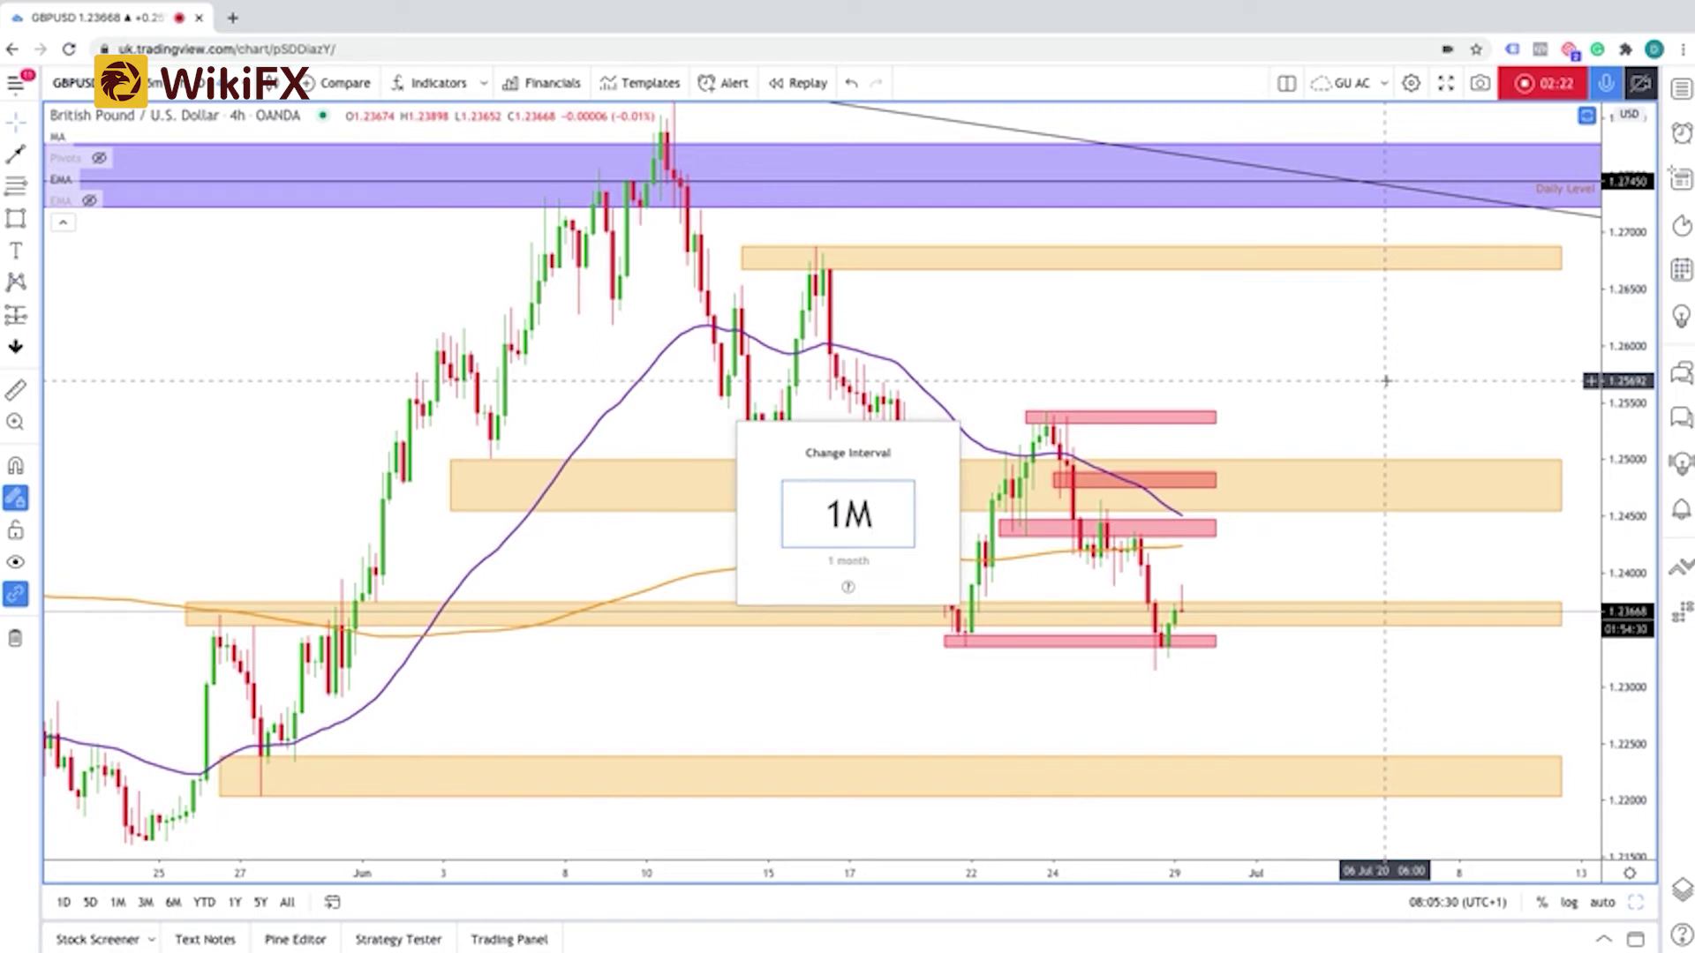
{"action": "type", "text": "H"}
{"action": "key", "text": "Return"}
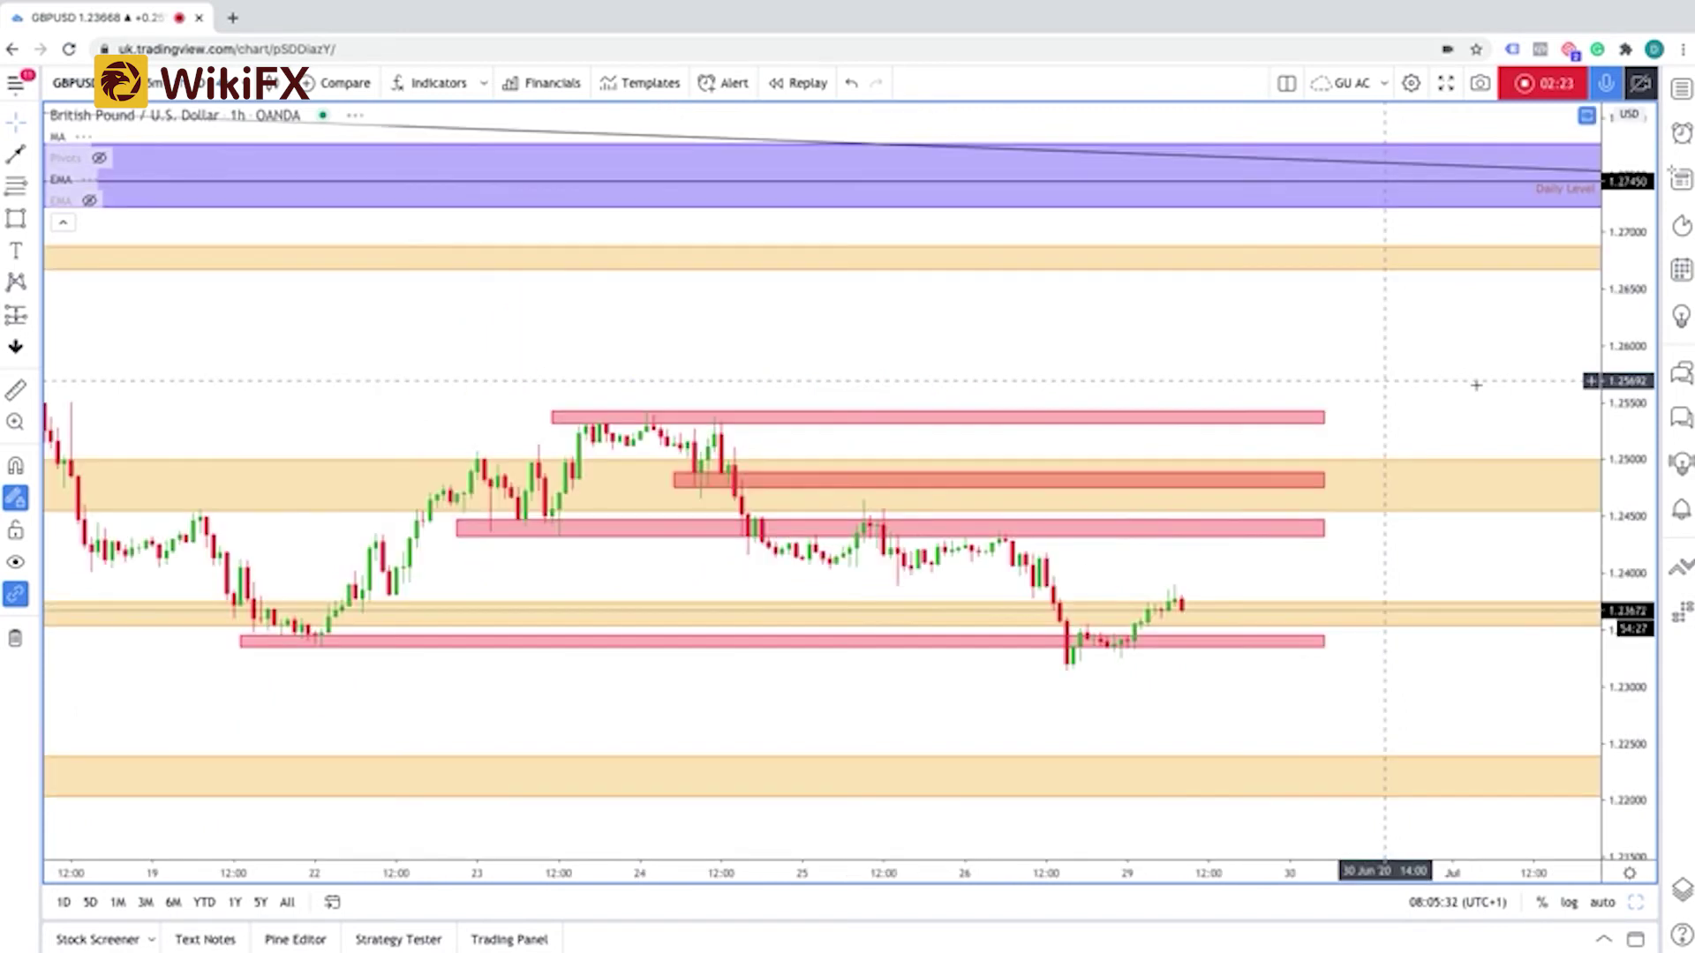
{"action": "scroll", "coordinate": [1483, 388], "scroll_direction": "down", "scroll_amount": 3}
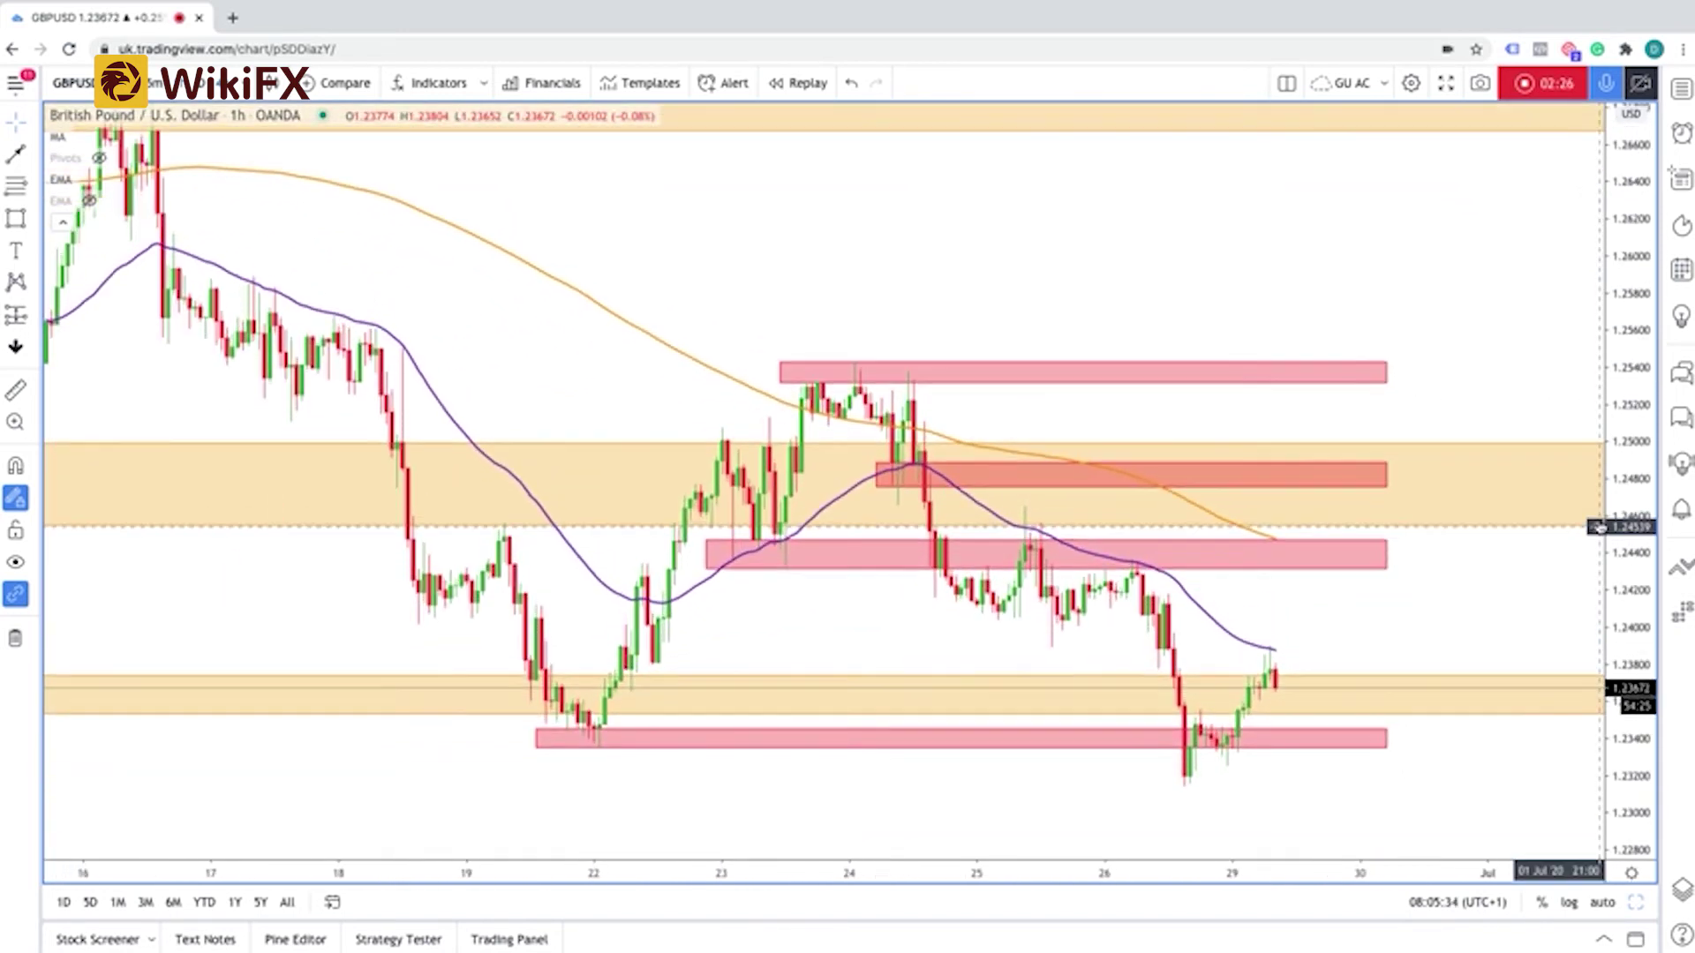
{"action": "scroll", "coordinate": [1356, 481], "scroll_direction": "down", "scroll_amount": 3}
{"action": "left_click_drag", "start_coordinate": [1453, 556], "coordinate": [1284, 459]}
{"action": "scroll", "coordinate": [1284, 459], "scroll_direction": "up", "scroll_amount": 3}
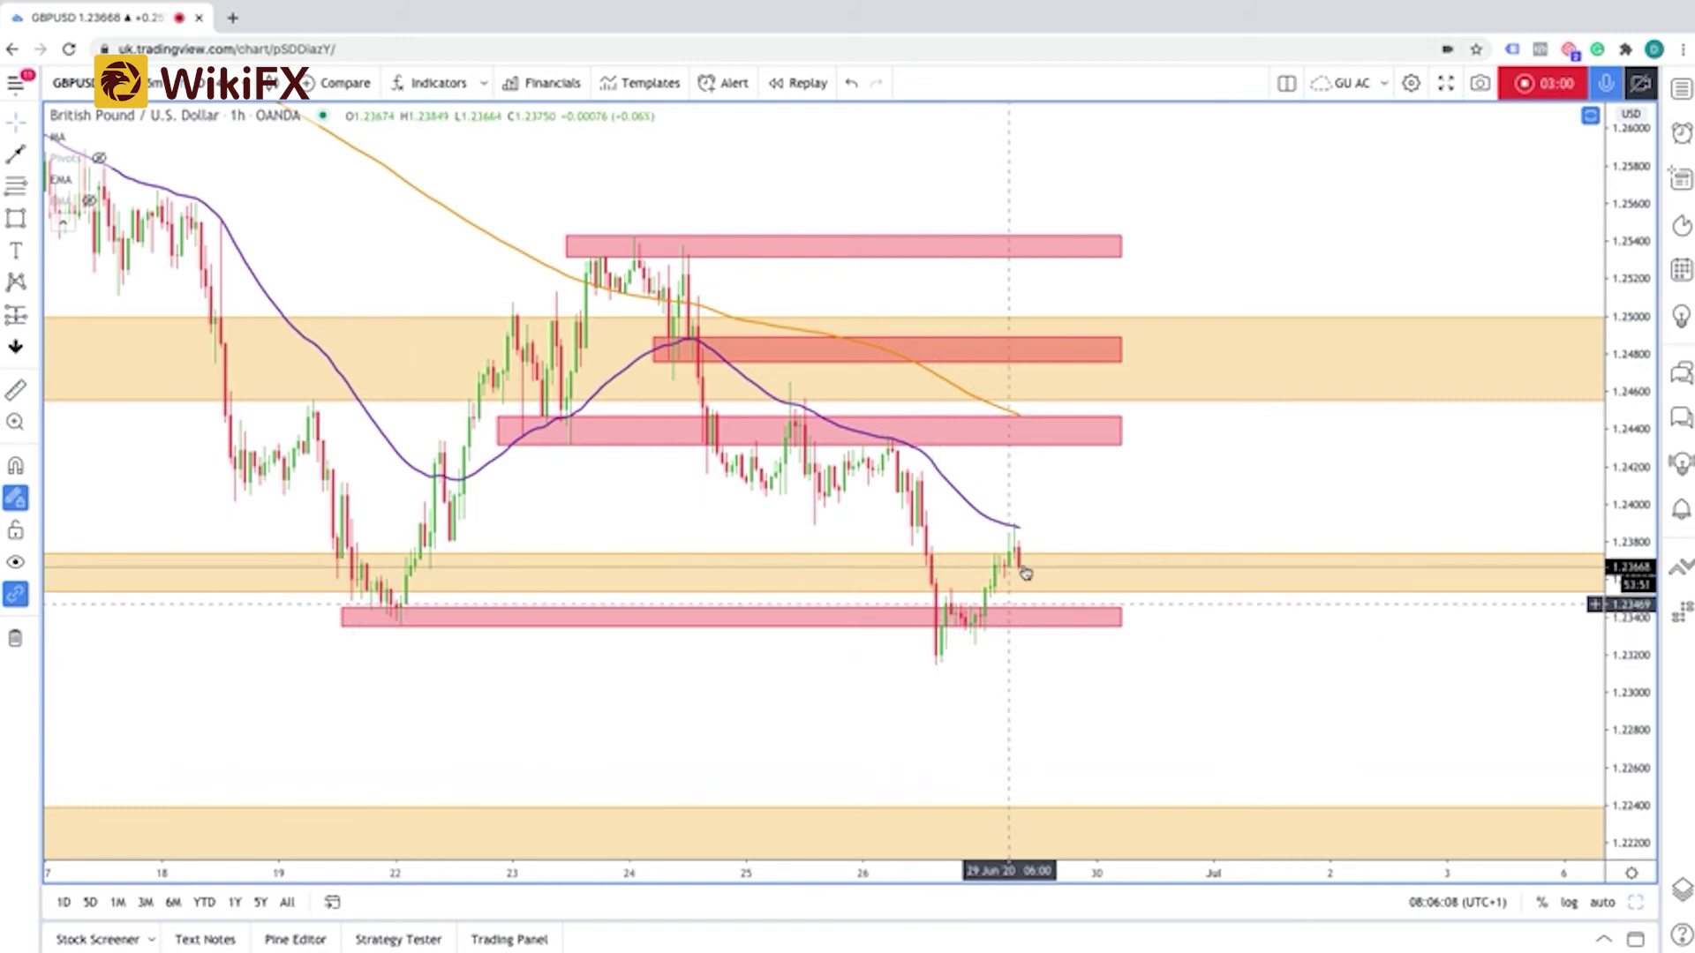
{"action": "scroll", "coordinate": [1021, 536], "scroll_direction": "down", "scroll_amount": 3}
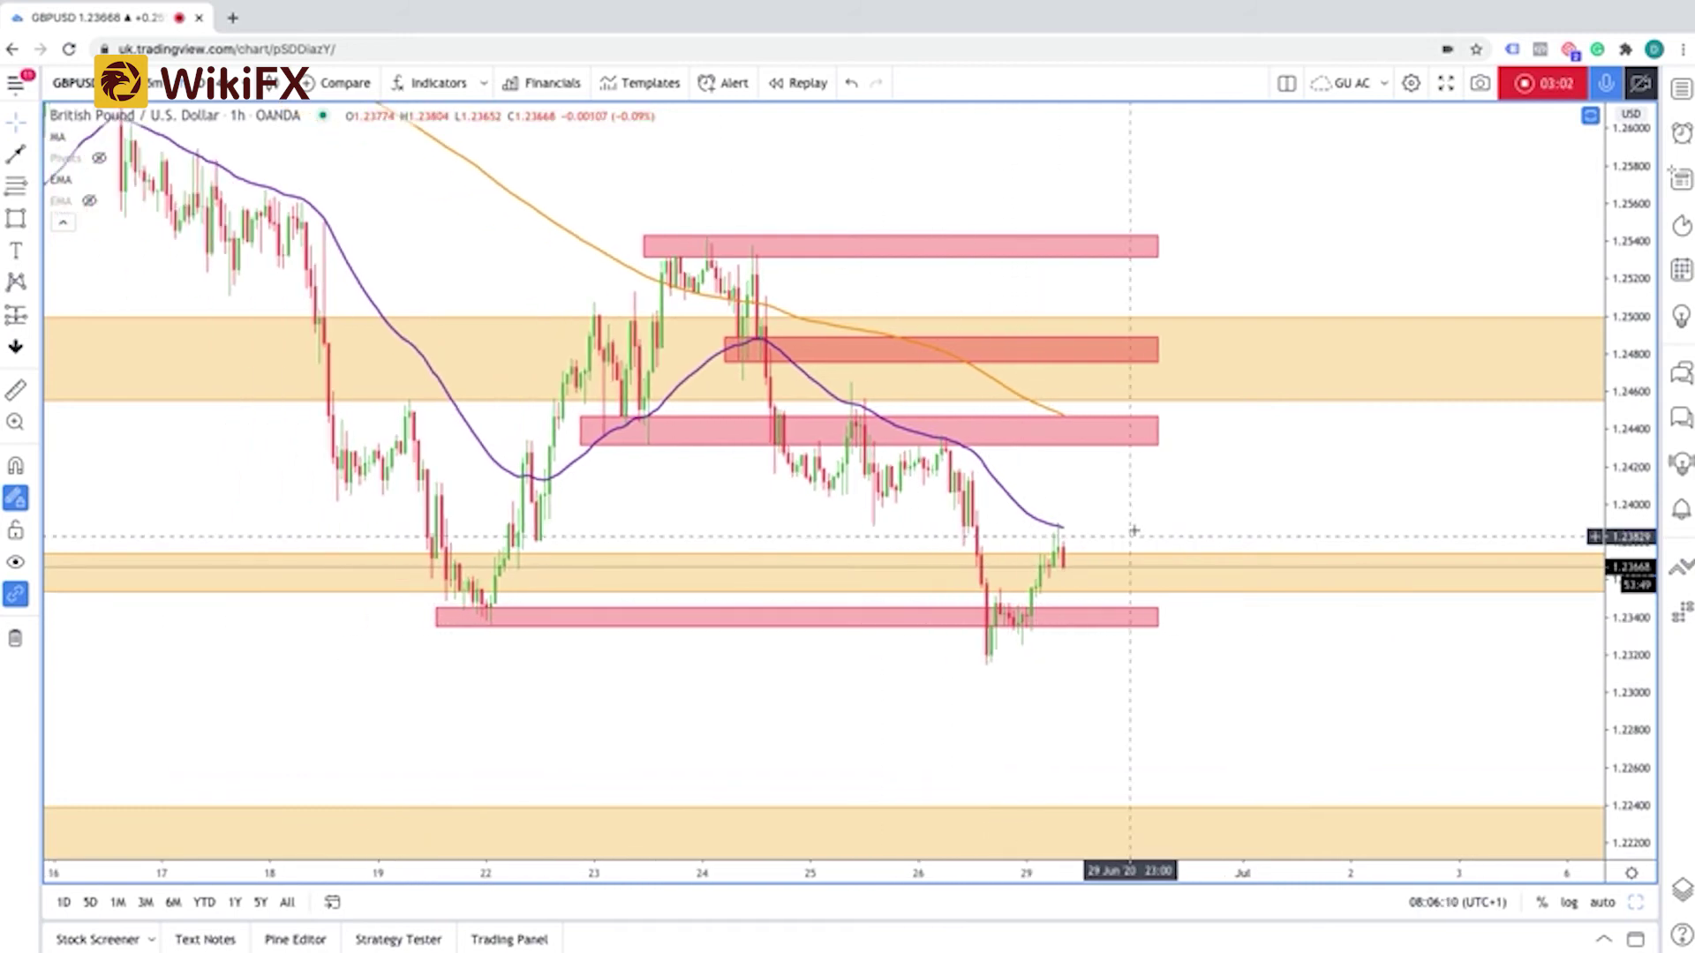
{"action": "scroll", "coordinate": [1074, 484], "scroll_direction": "up", "scroll_amount": 3}
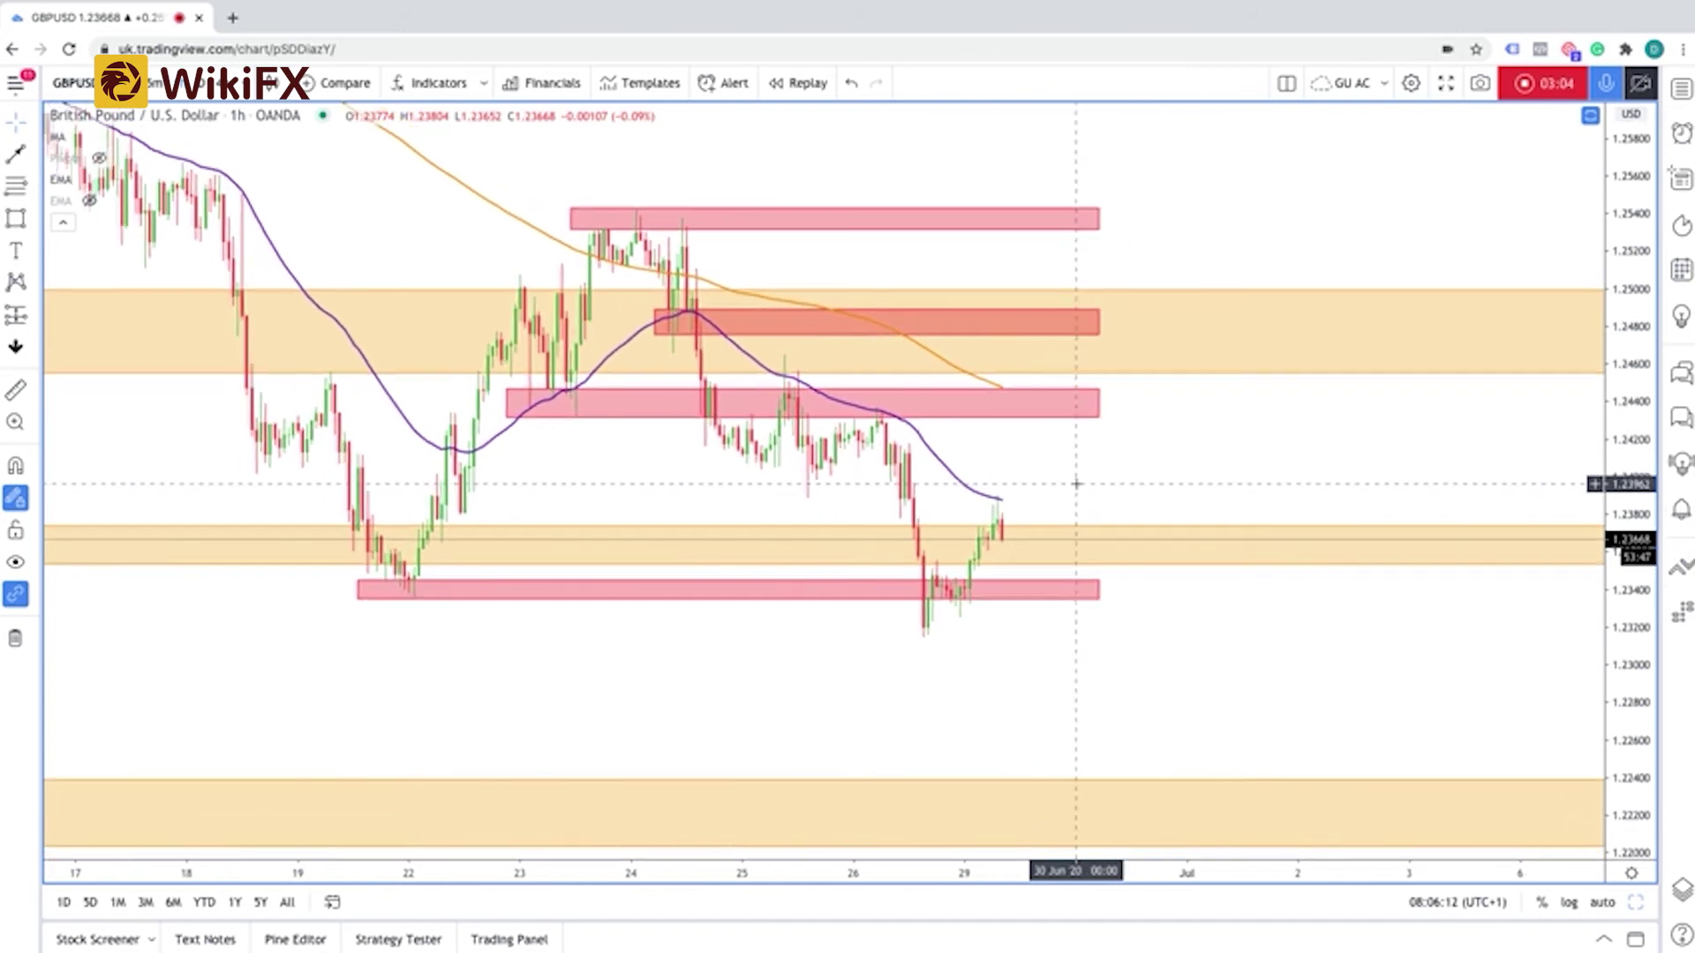
{"action": "left_click", "coordinate": [929, 600]}
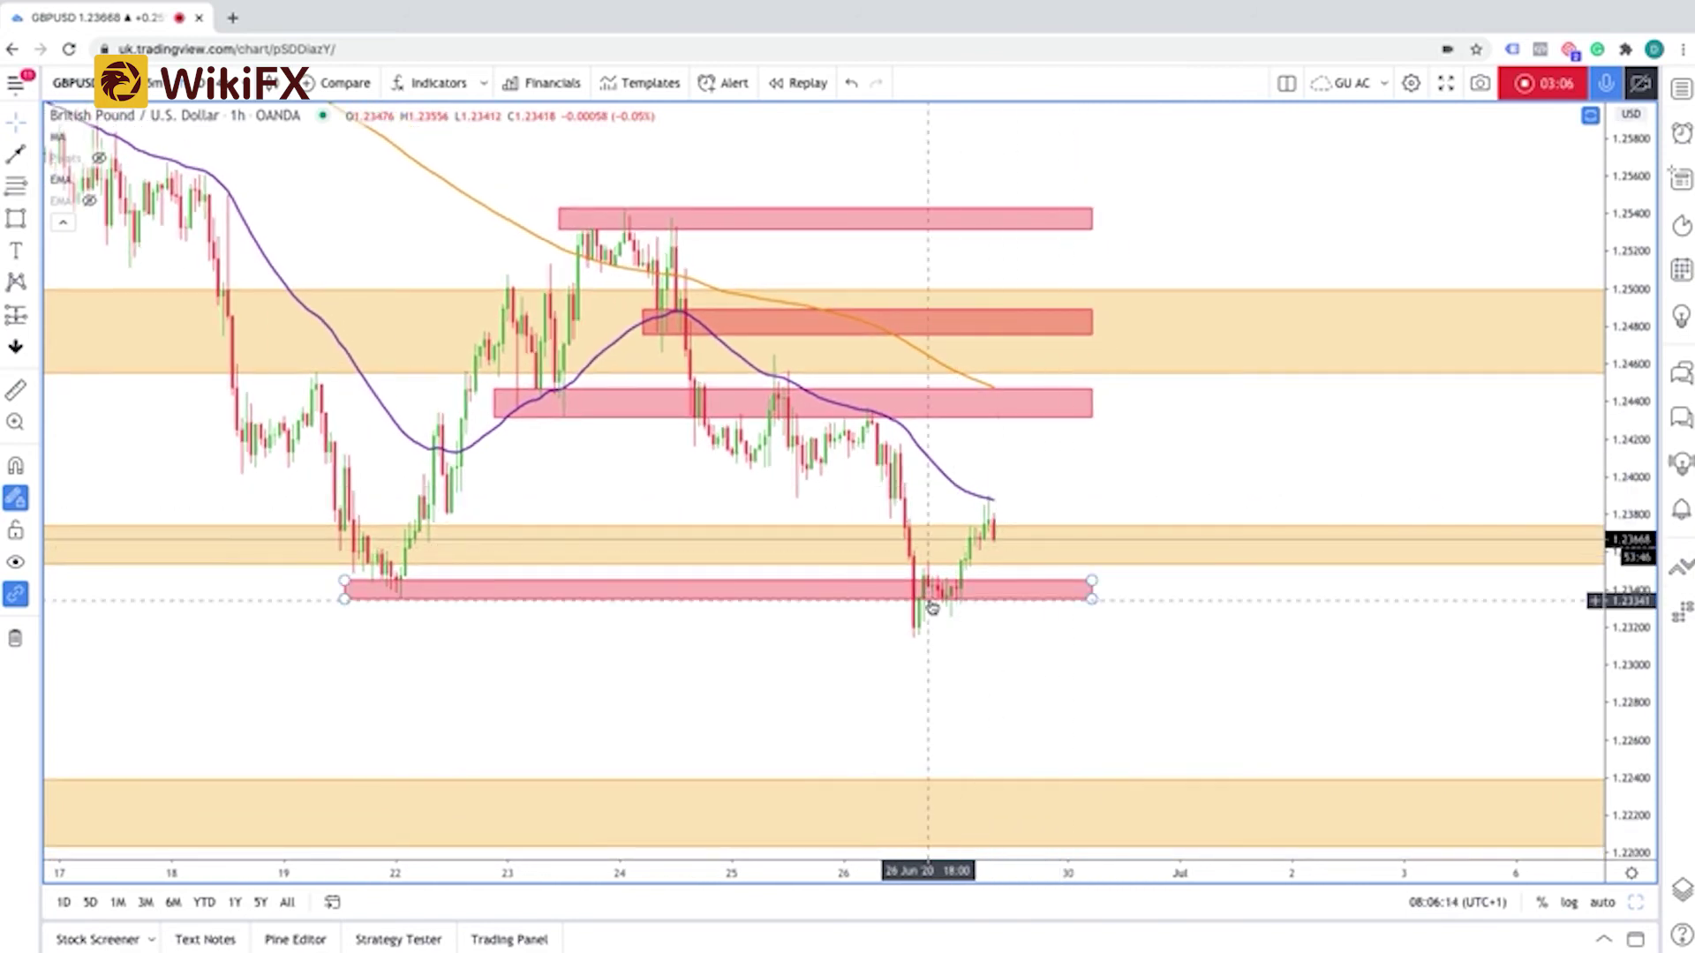
{"action": "left_click", "coordinate": [914, 618]}
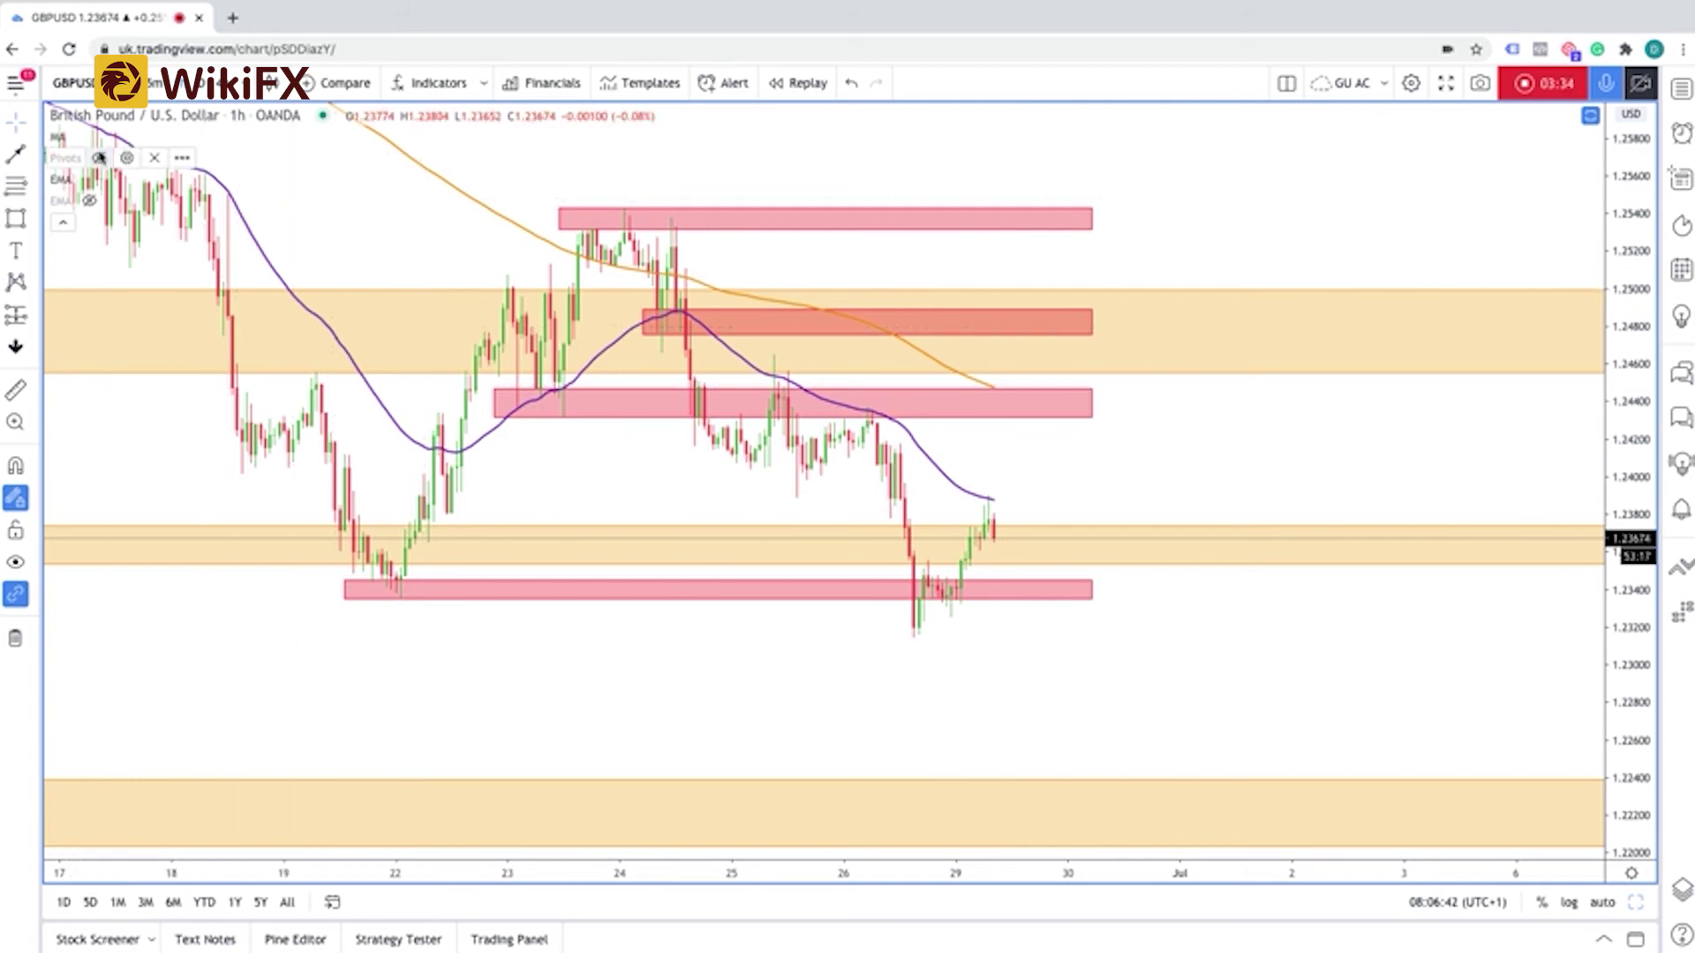
{"action": "left_click", "coordinate": [98, 158]}
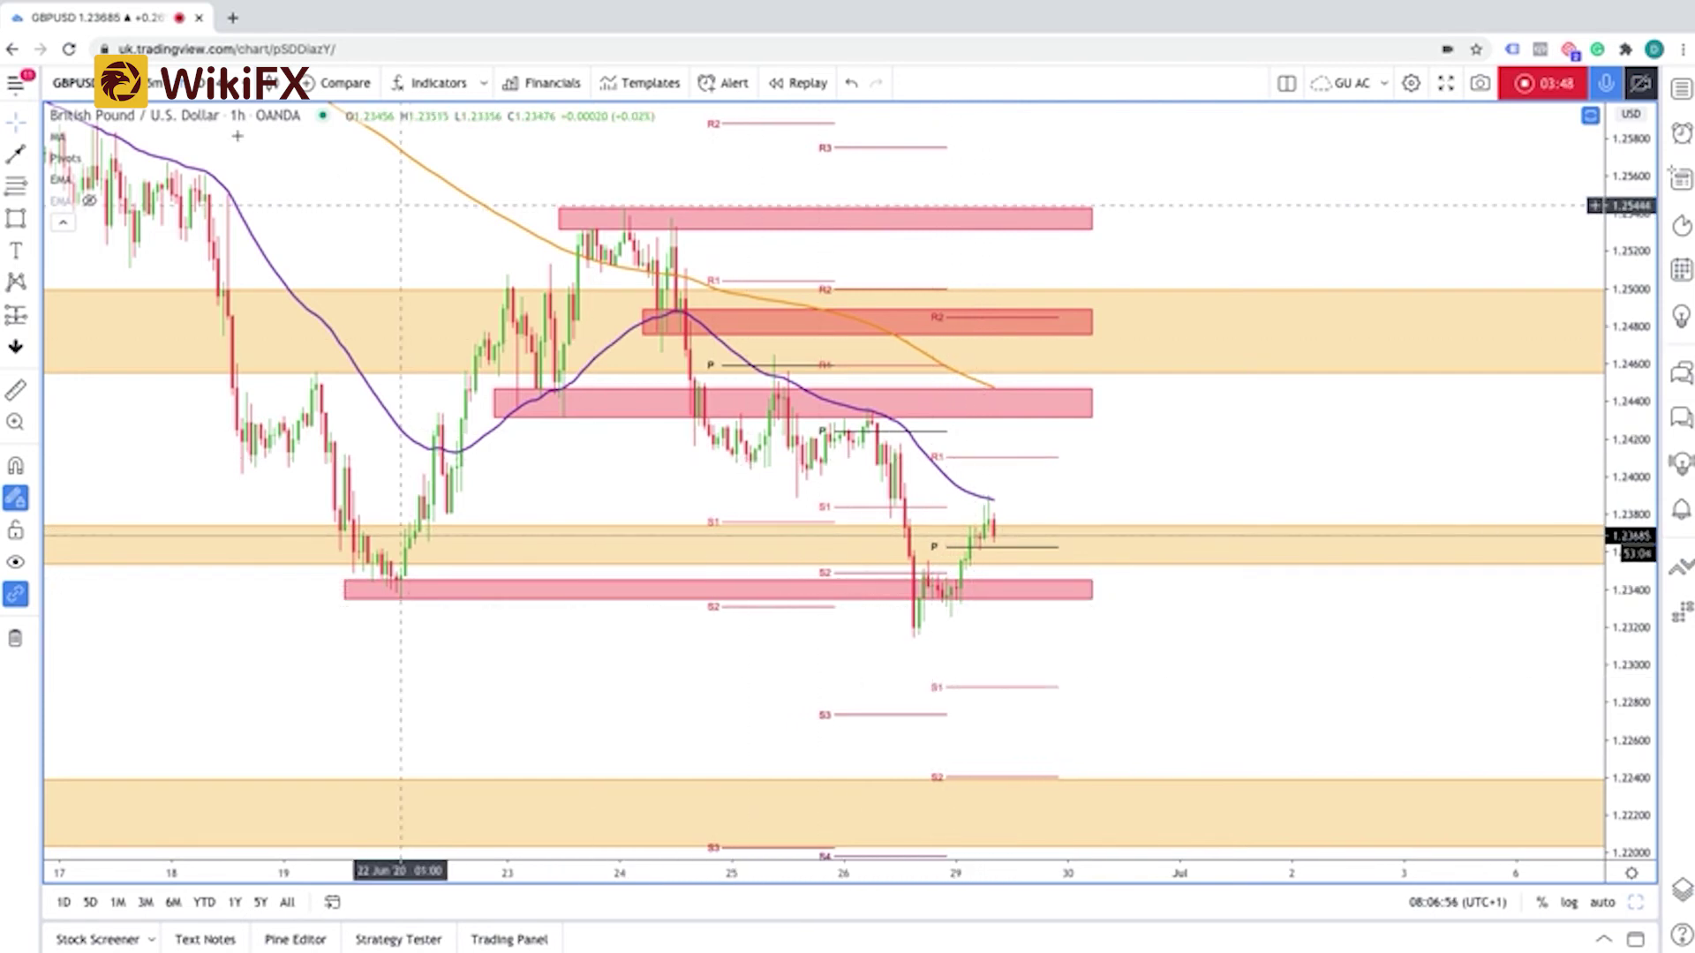
{"action": "left_click", "coordinate": [99, 158]}
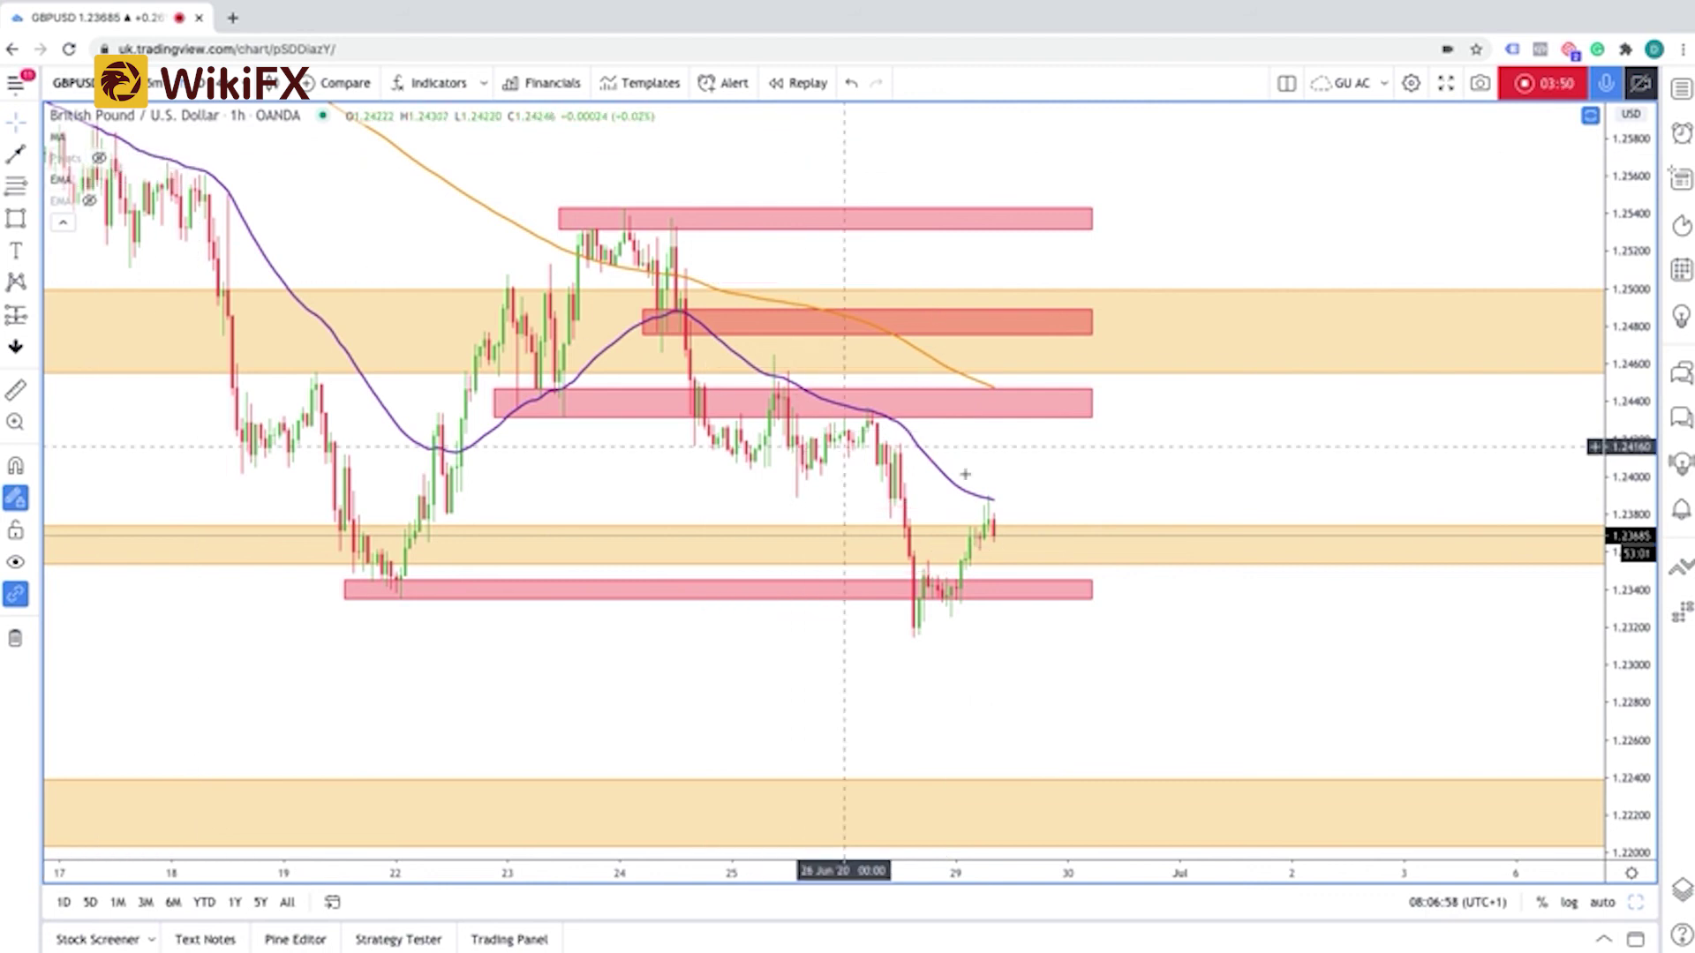